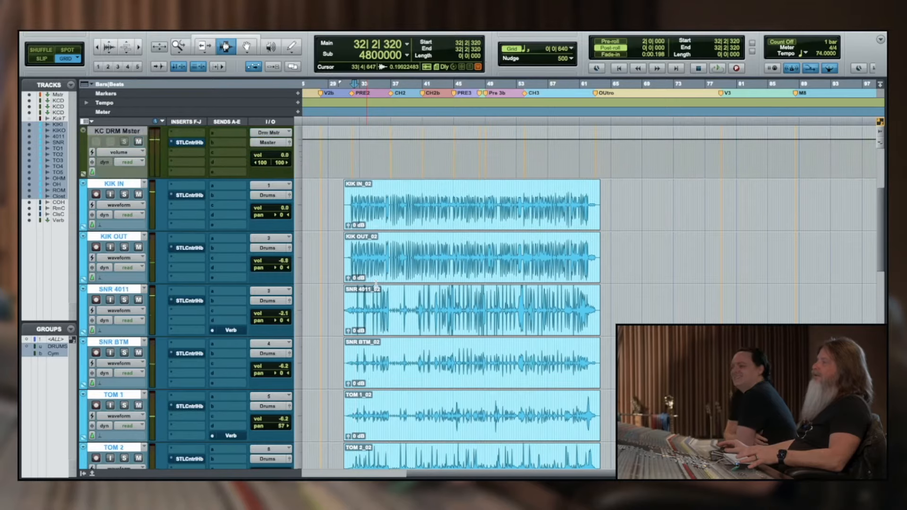
scroll(376, 283, down, 5)
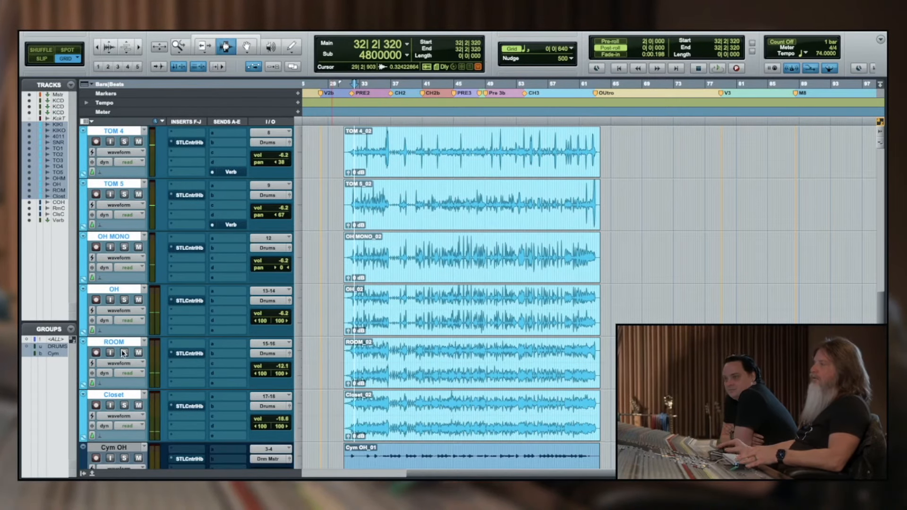
Solo the stereo OH track and start playback from bar 44
click(124, 301)
key(space)
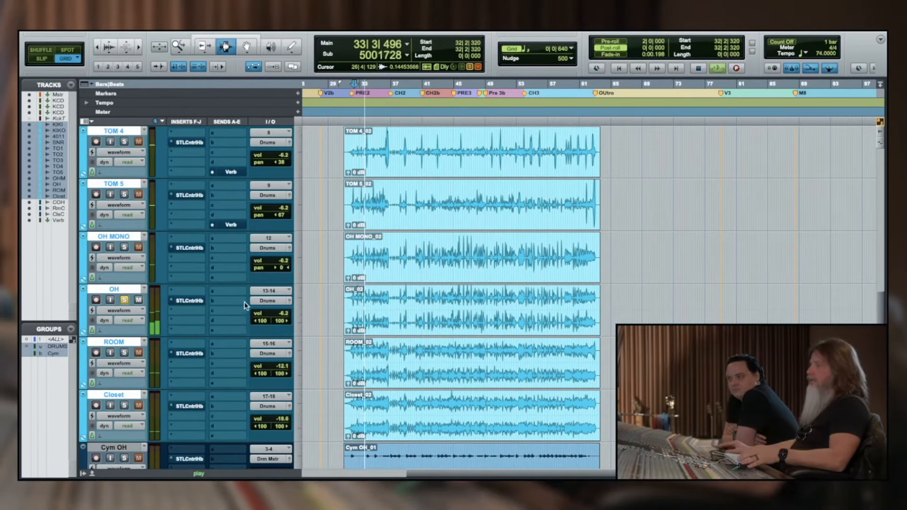
click(444, 313)
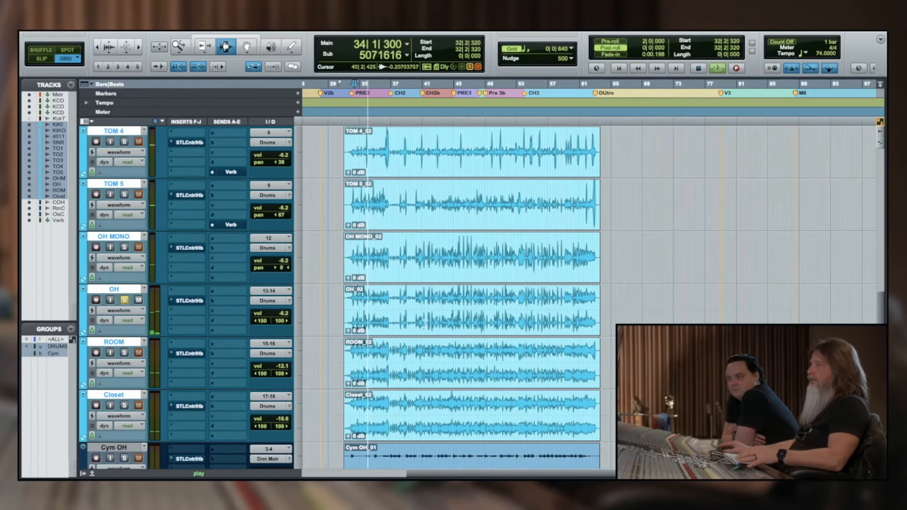
click(449, 308)
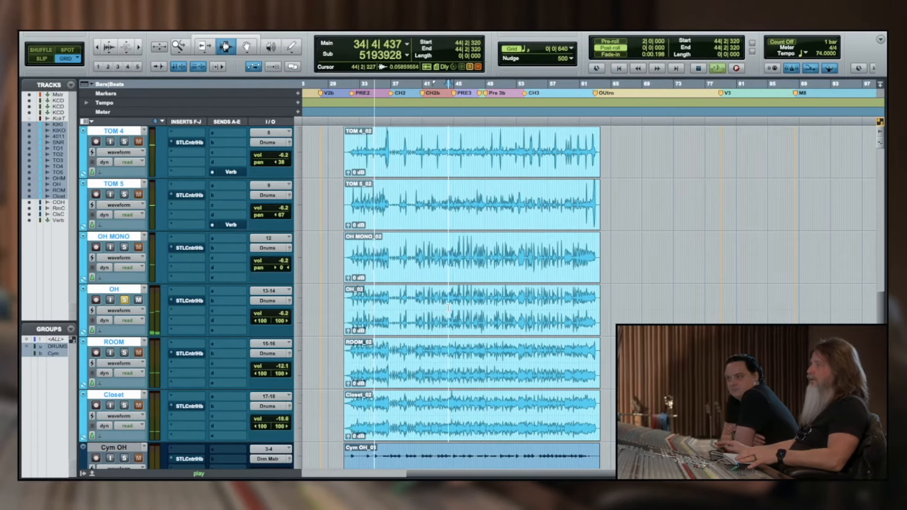
key(space)
key(space)
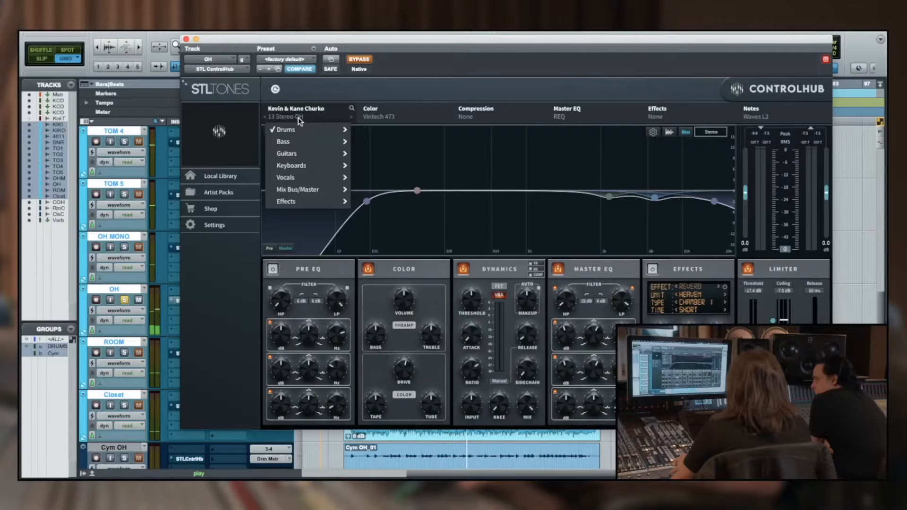
Load the drum preset 13 Stereo OH in the OH track's ControlHub and take the plug-in out of bypass
mouse_move(299, 123)
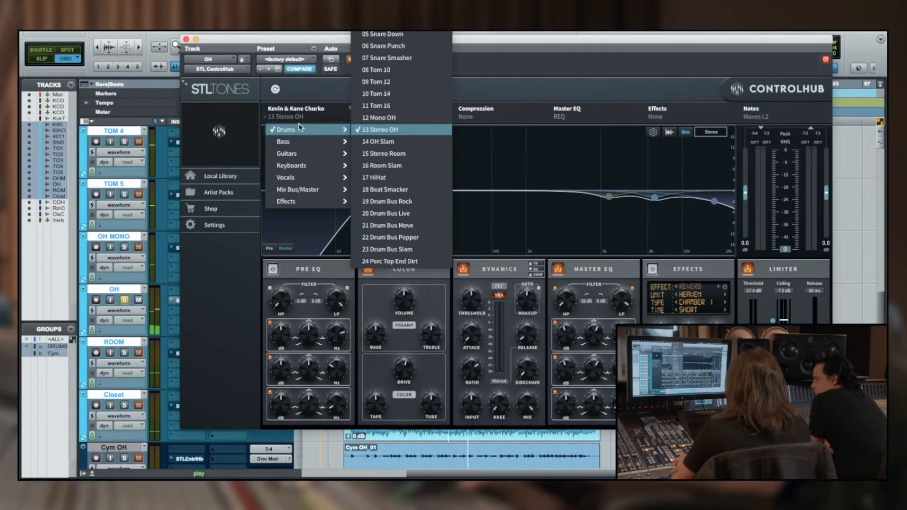
click(380, 131)
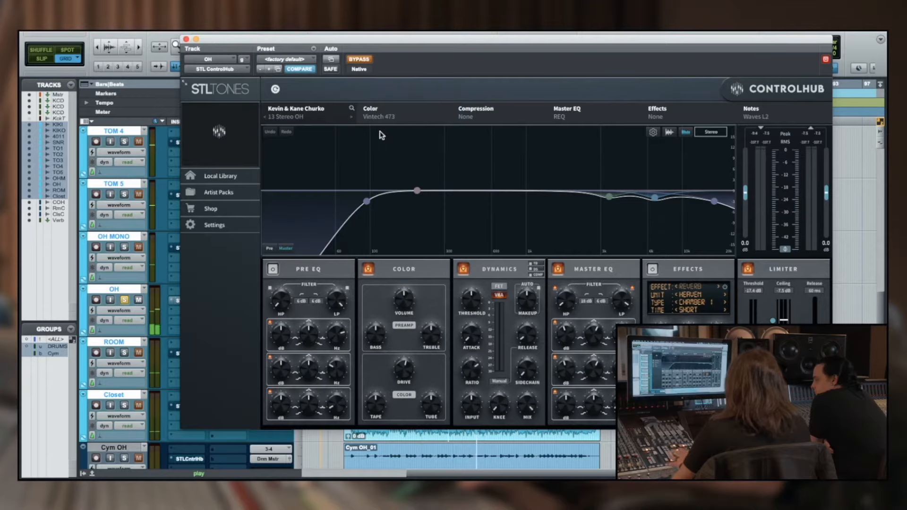
click(364, 64)
drag(386, 43, 471, 41)
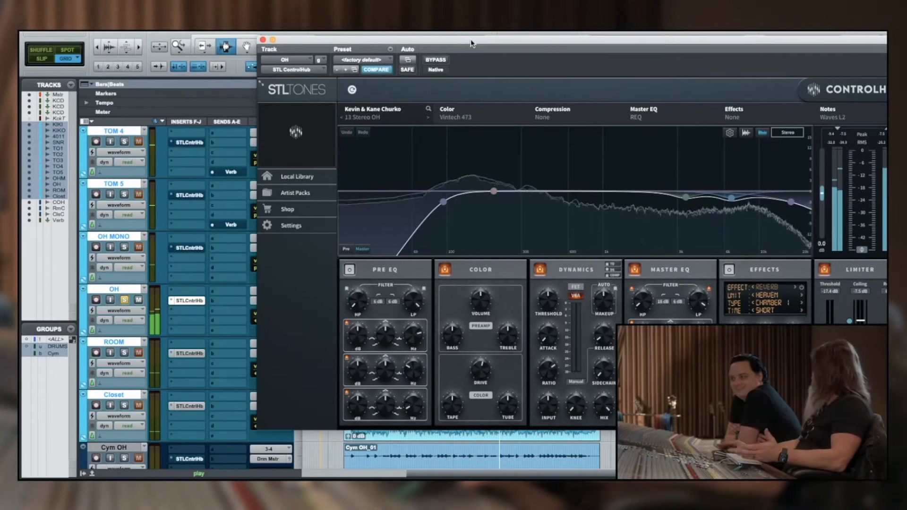
Audition the neighbouring preset 12 Mono OH on the OH track and return to 13 Stereo OH
click(345, 116)
click(342, 117)
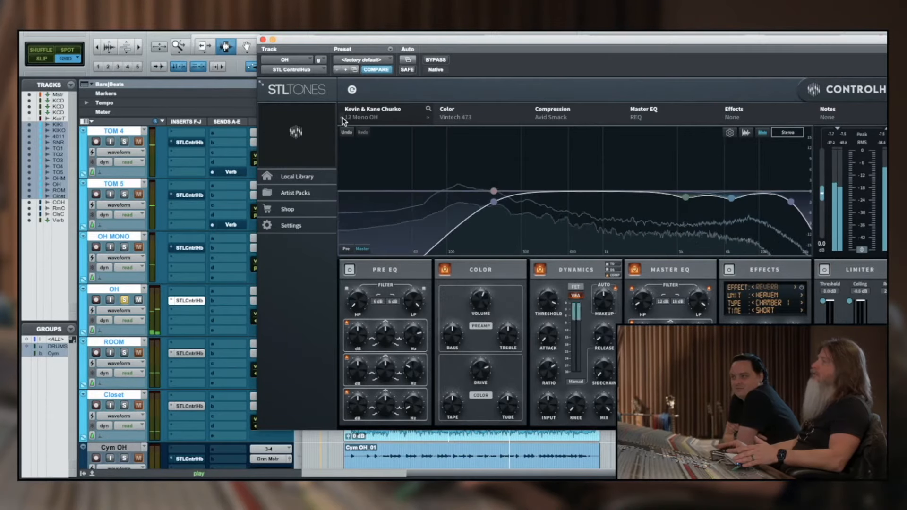
click(429, 121)
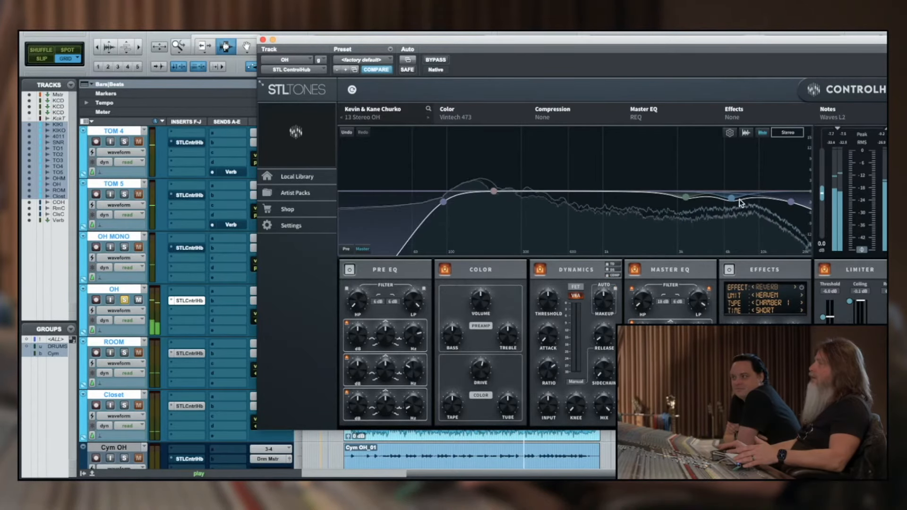
Shift the overhead EQ's blue high-frequency cut to about 7.57 kHz at about -2.42 dB
drag(731, 198, 741, 200)
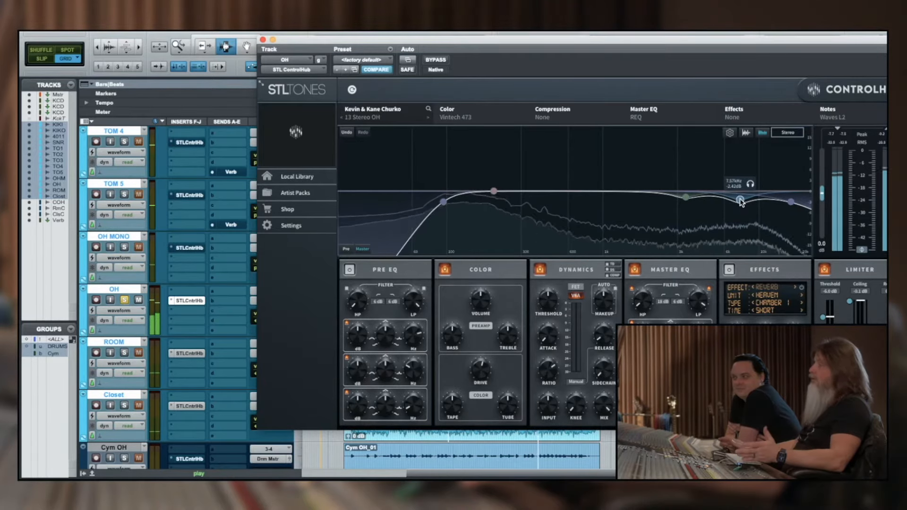
drag(741, 199, 741, 201)
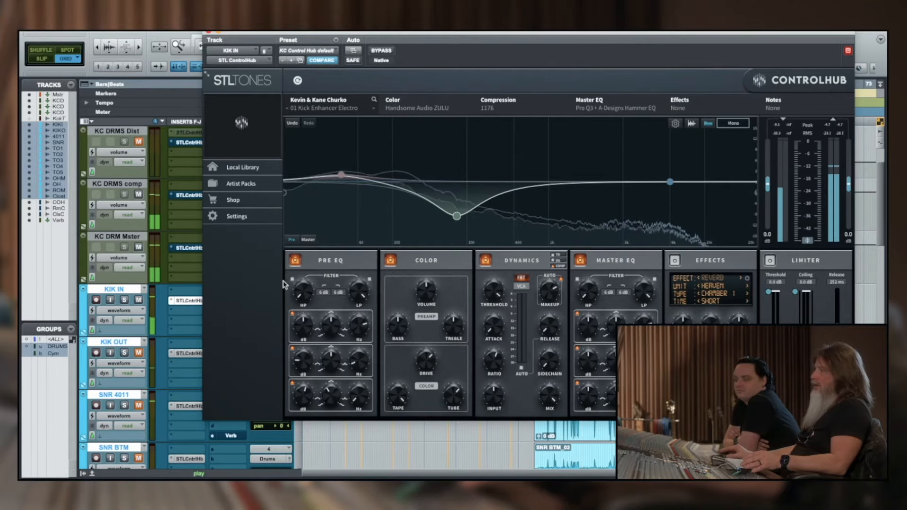
Set the KIK IN Pre EQ's high-pass slope to 18 dB and low-pass slope to 24 dB, and lower the low-pass cutoff
click(323, 293)
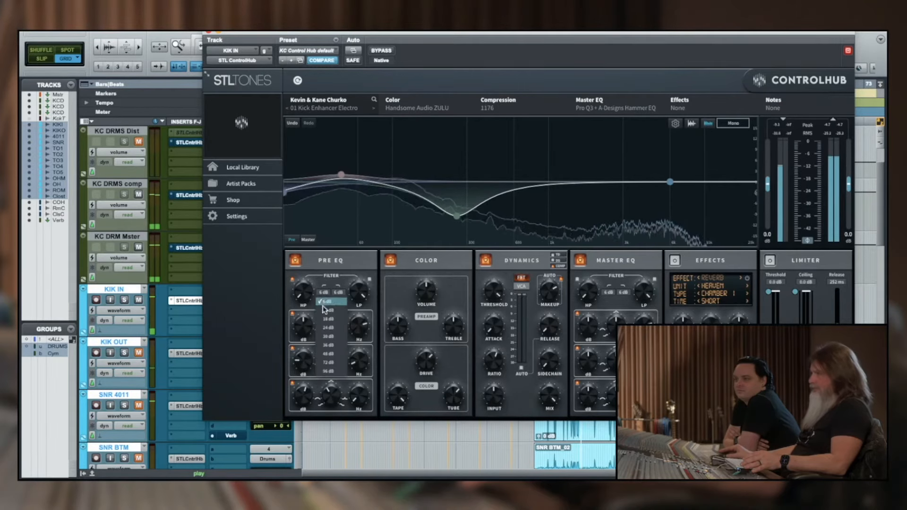
click(324, 319)
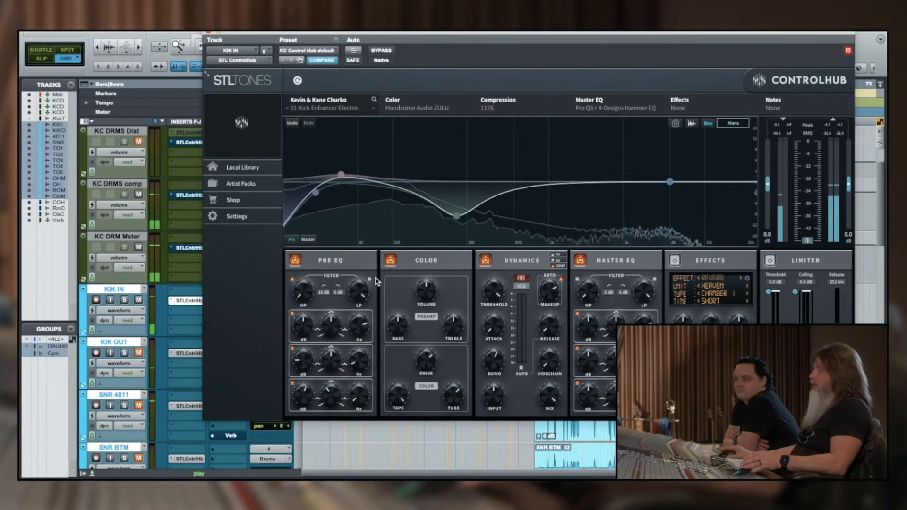
click(337, 294)
click(345, 336)
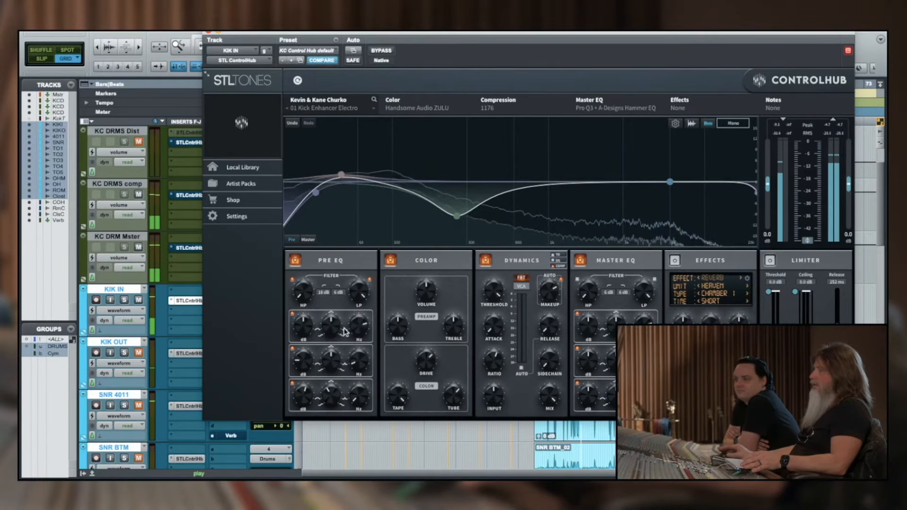
drag(360, 292, 359, 300)
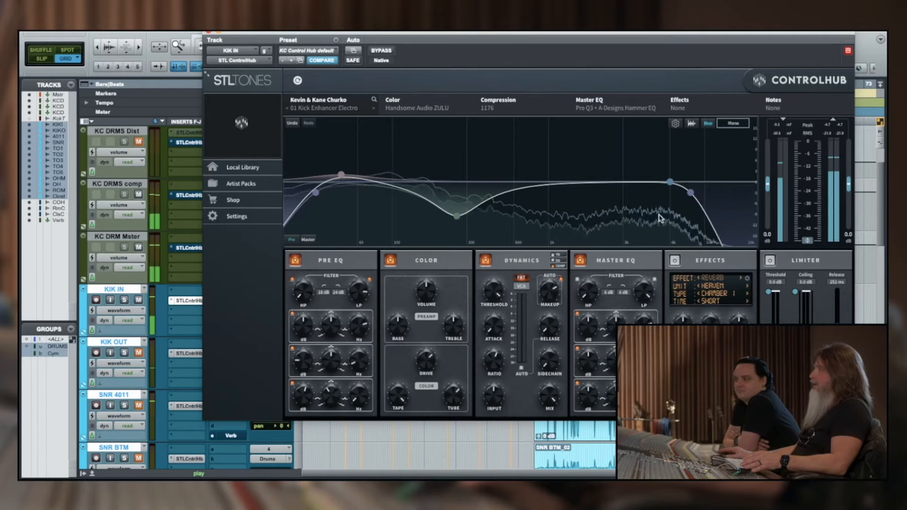
Boost the KIK IN Pre EQ's high band by about 6 dB and centre it near 5 kHz
mouse_move(673, 176)
drag(671, 183, 648, 160)
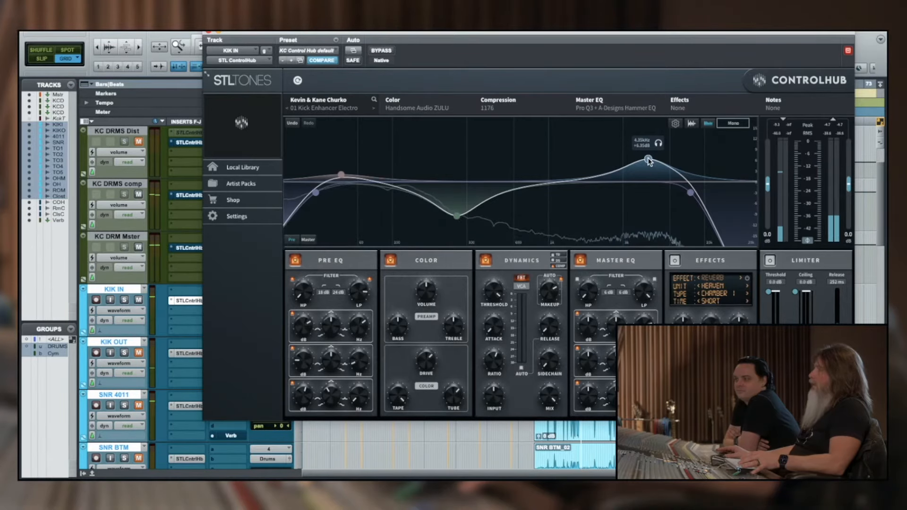
drag(650, 161, 662, 159)
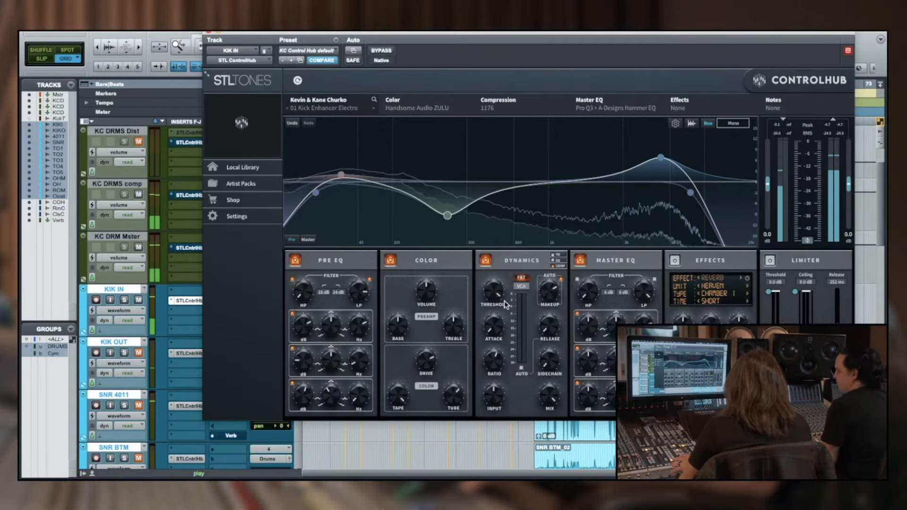
Adjust the gain of the KIK IN Master EQ's middle band and take the plug-in out of bypass
click(590, 366)
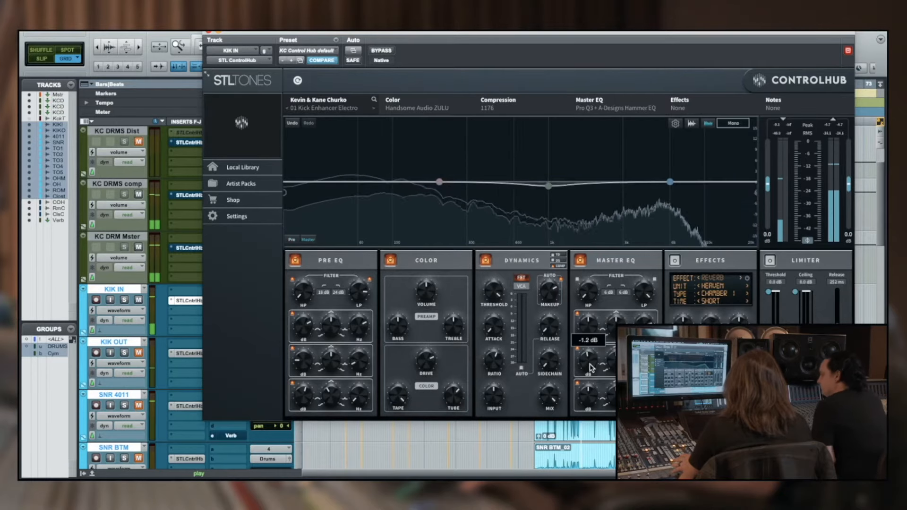
drag(589, 368, 591, 361)
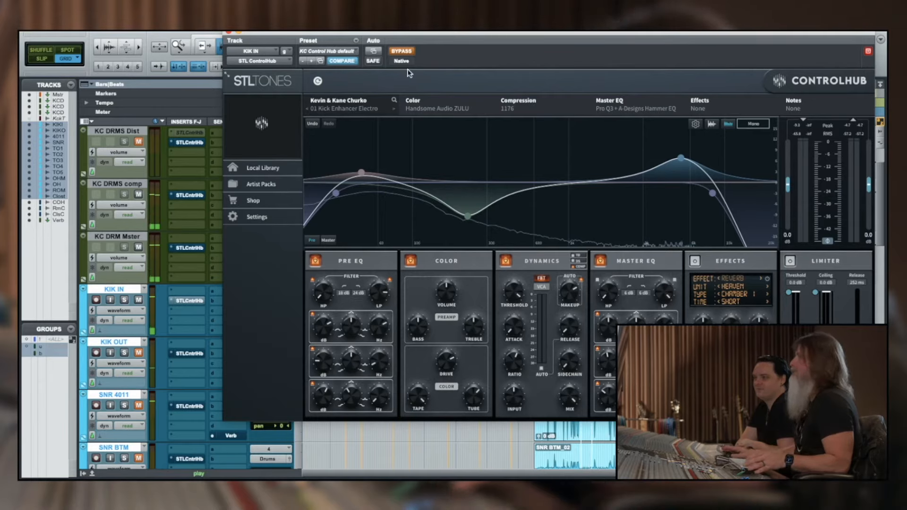
click(401, 52)
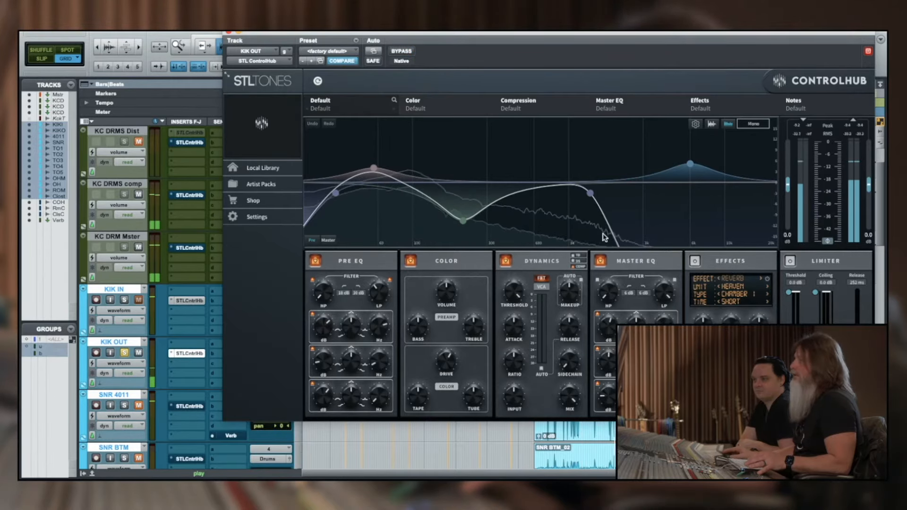
Raise the low-pass cutoff slightly in the KIK OUT track's Pre EQ
mouse_move(638, 196)
mouse_down()
mouse_move(709, 192)
mouse_move(635, 193)
mouse_up()
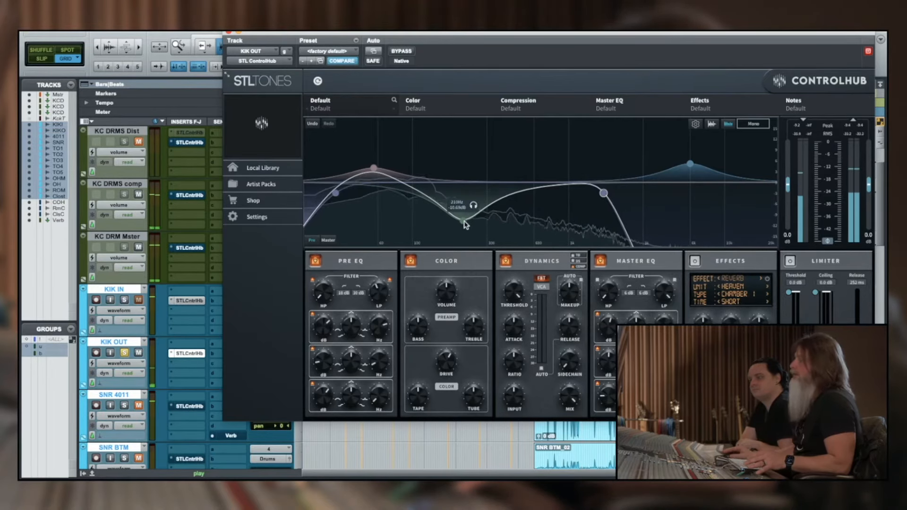
Solo KIK IN and compare it with and without KIK OUT by switching KIK OUT's solo off and on
click(124, 300)
click(124, 353)
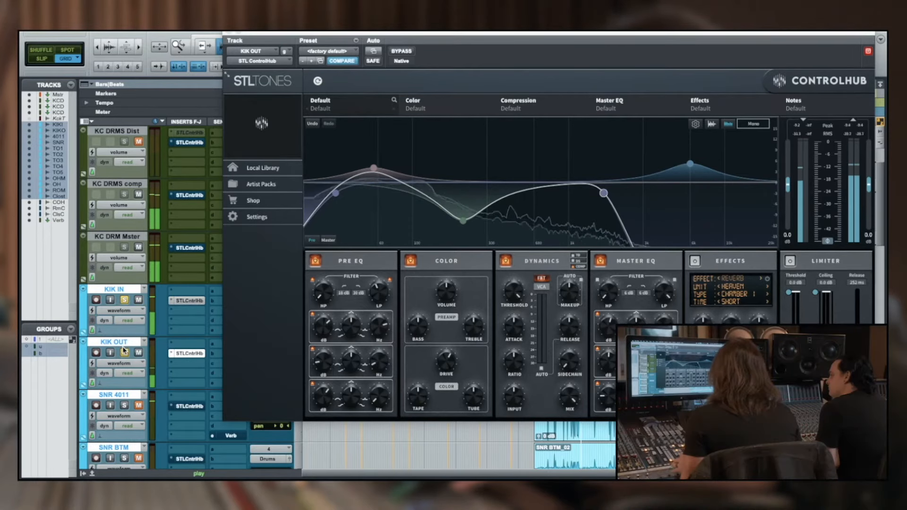
key(space)
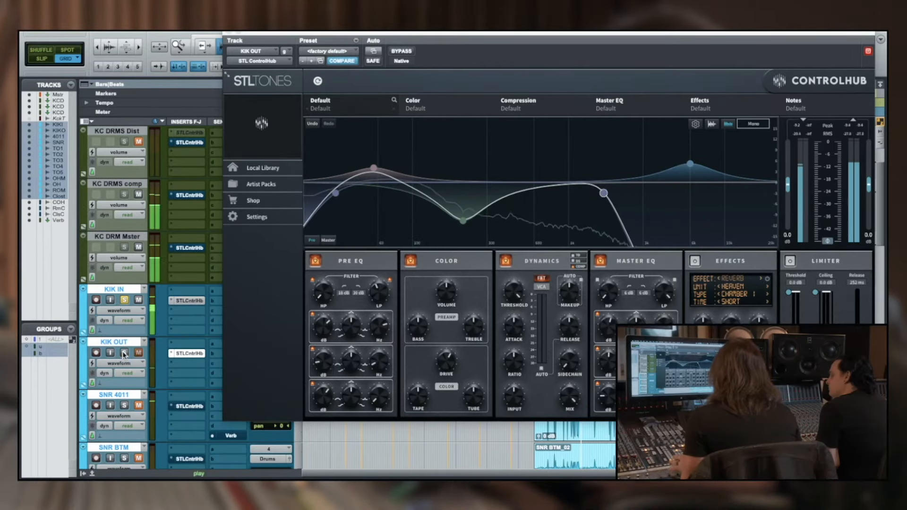
click(124, 353)
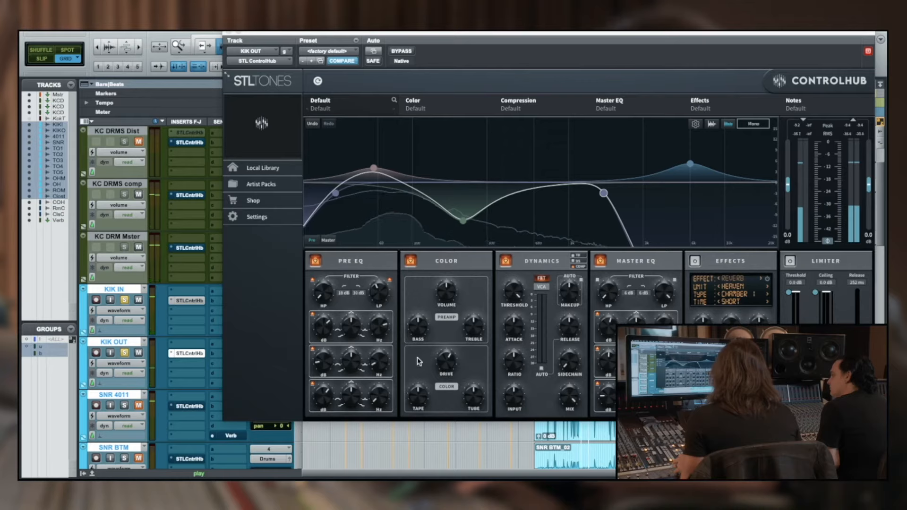
click(444, 363)
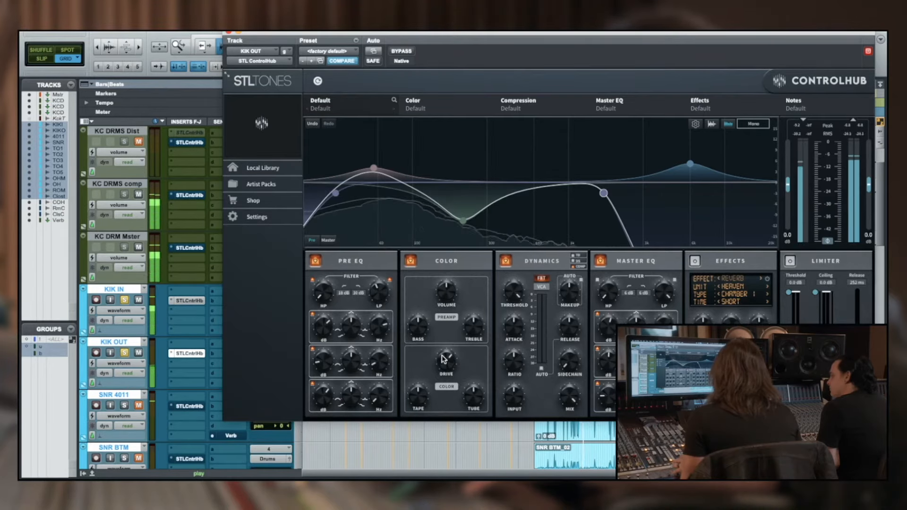
click(125, 353)
click(125, 353)
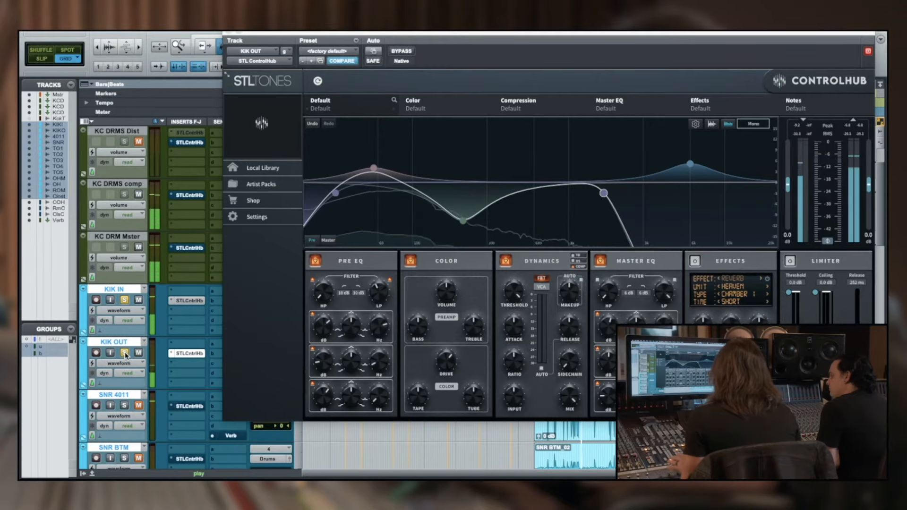
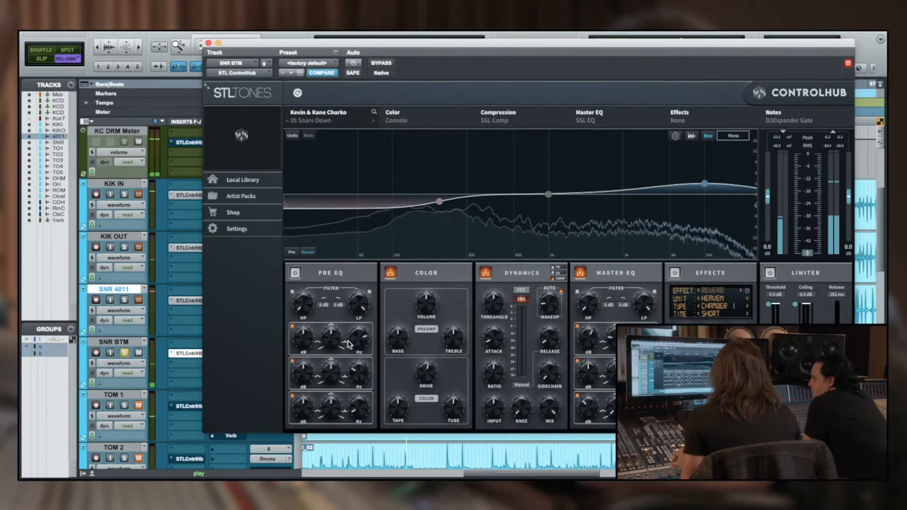
Enable the Pre EQ on the SNR BTM track's ControlHub and raise its high-pass cutoff
click(324, 306)
click(326, 323)
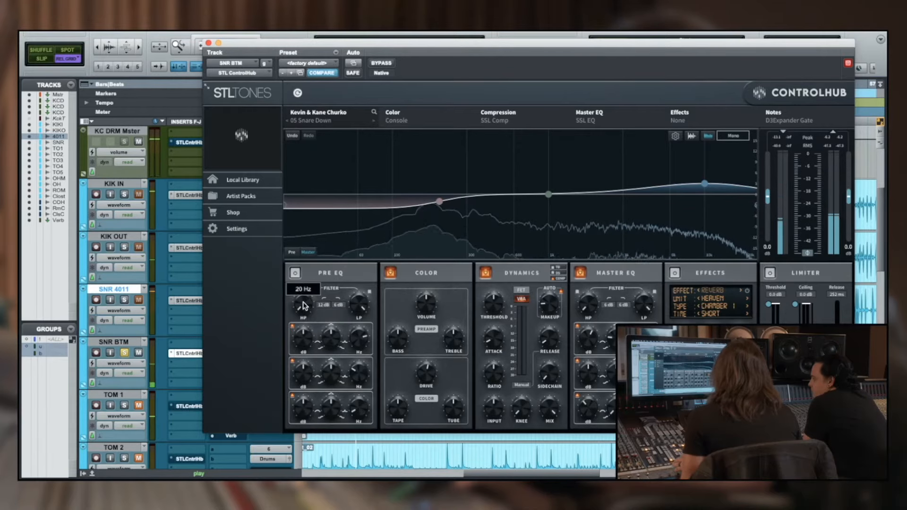
click(296, 274)
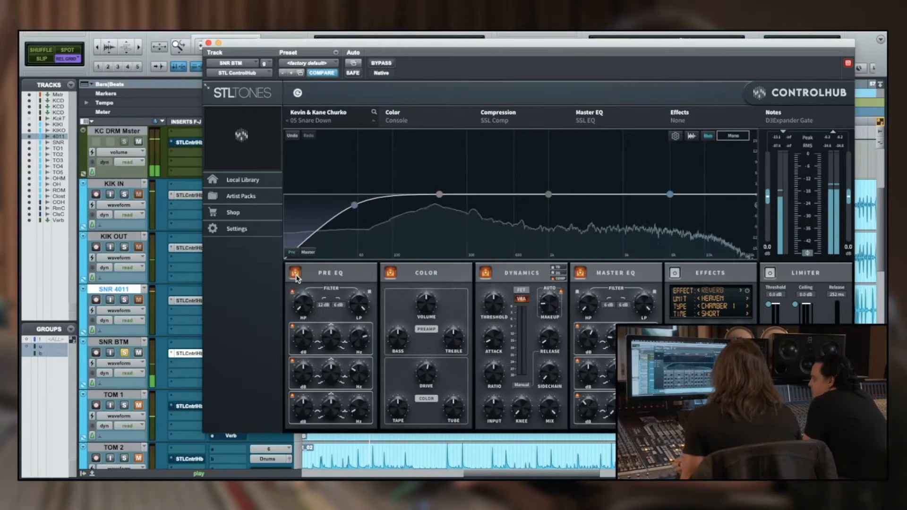
drag(300, 300, 307, 300)
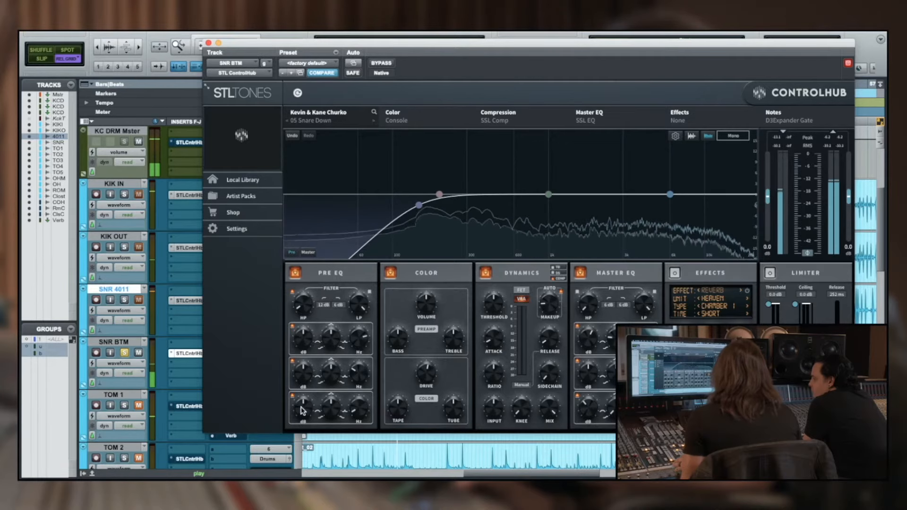
Boost the SNR BTM Pre EQ's high band by about 6 dB and centre it above 8 kHz
drag(304, 348, 323, 334)
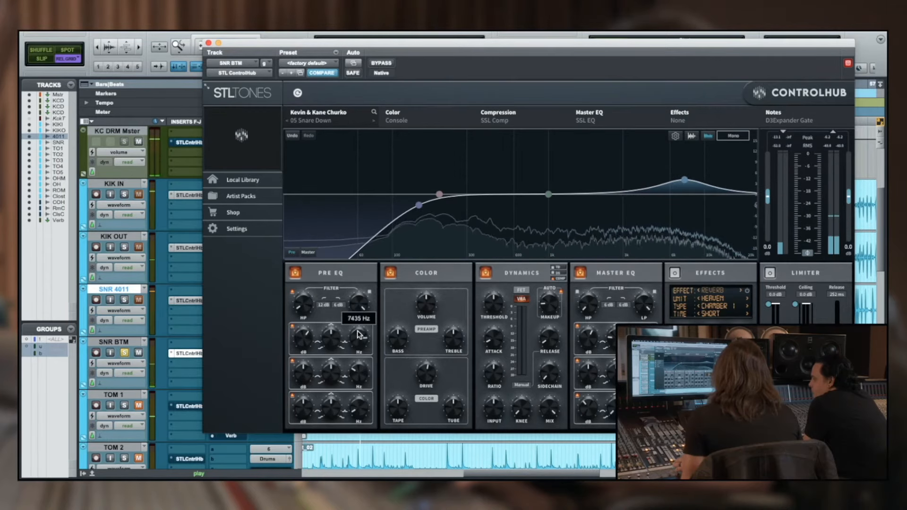
mouse_move(689, 184)
drag(693, 184, 695, 178)
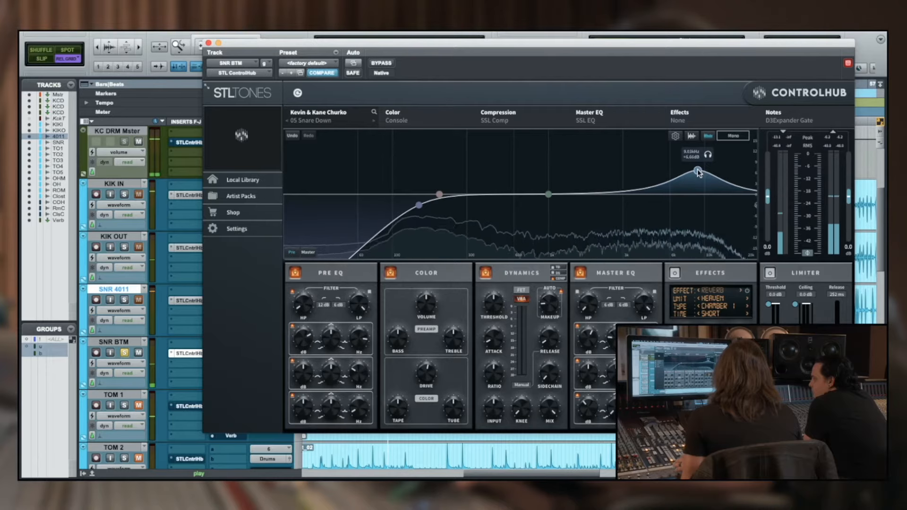
Solo SNR 4011 alongside SNR BTM and switch SNR BTM's solo to compare the two snare tracks
click(125, 301)
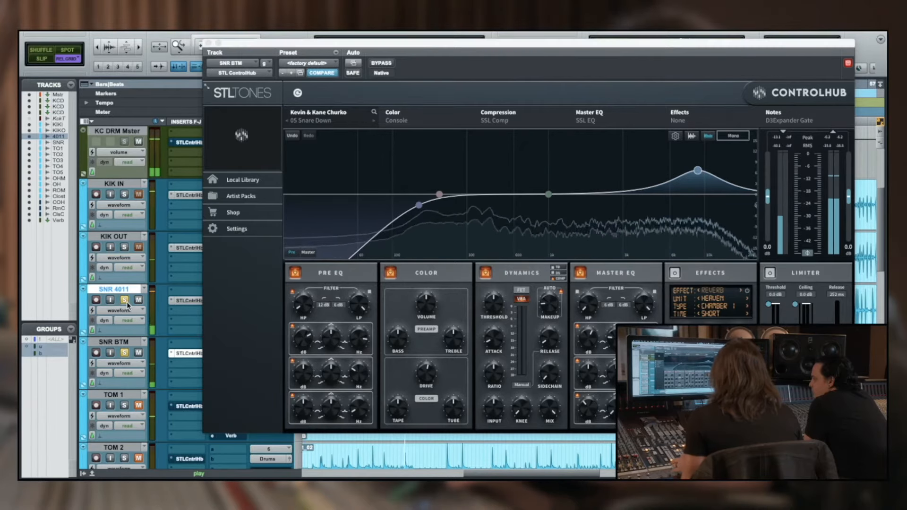
click(124, 353)
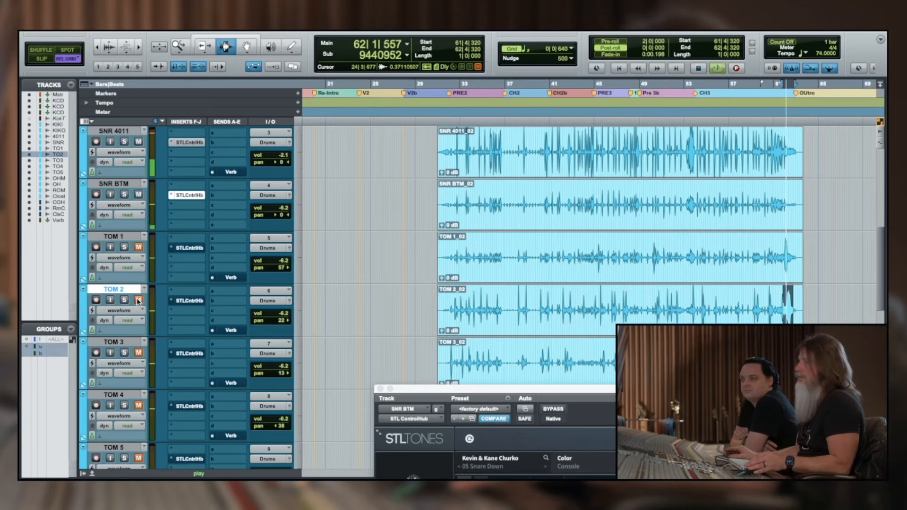
Solo TOM 2 and select the 09 Tom 12 drum preset in its ControlHub insert
click(124, 300)
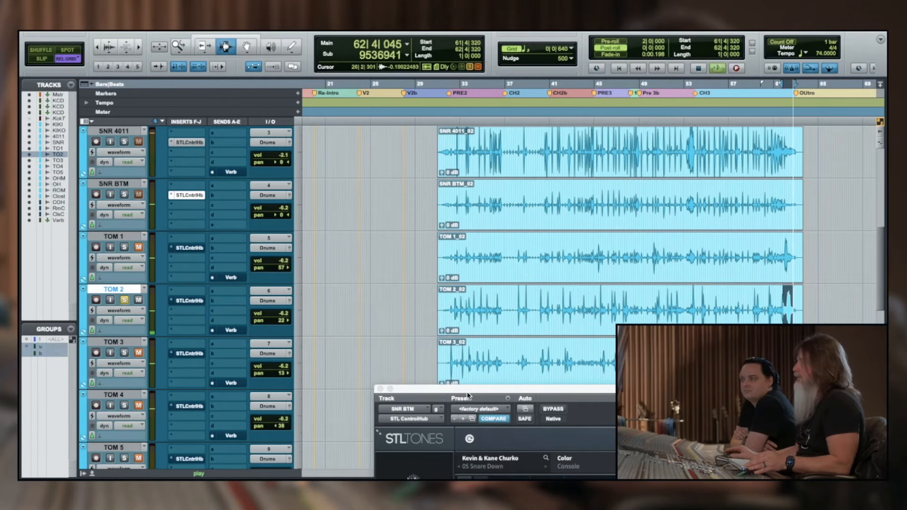
drag(462, 392, 394, 162)
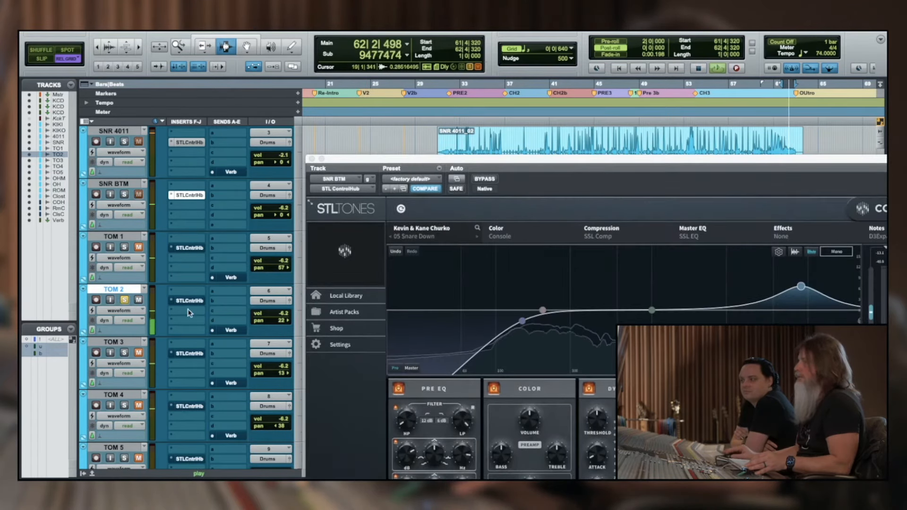
click(187, 303)
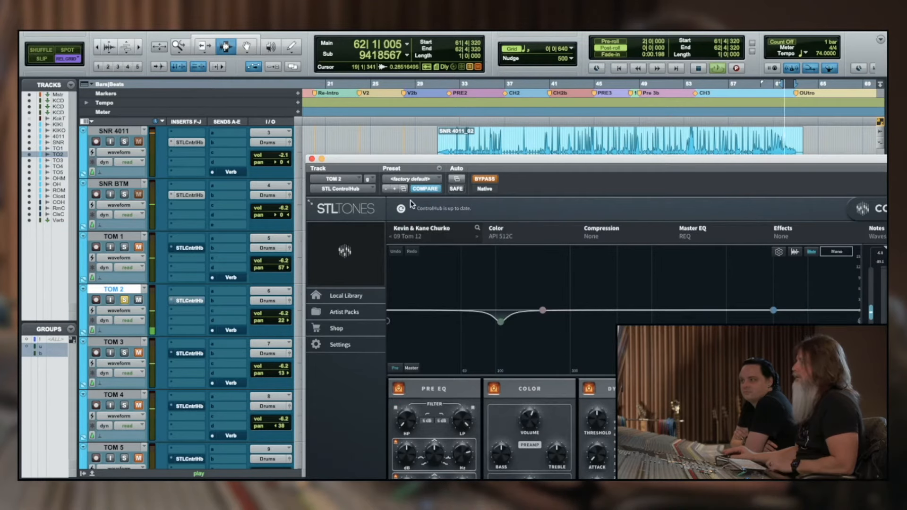
click(419, 238)
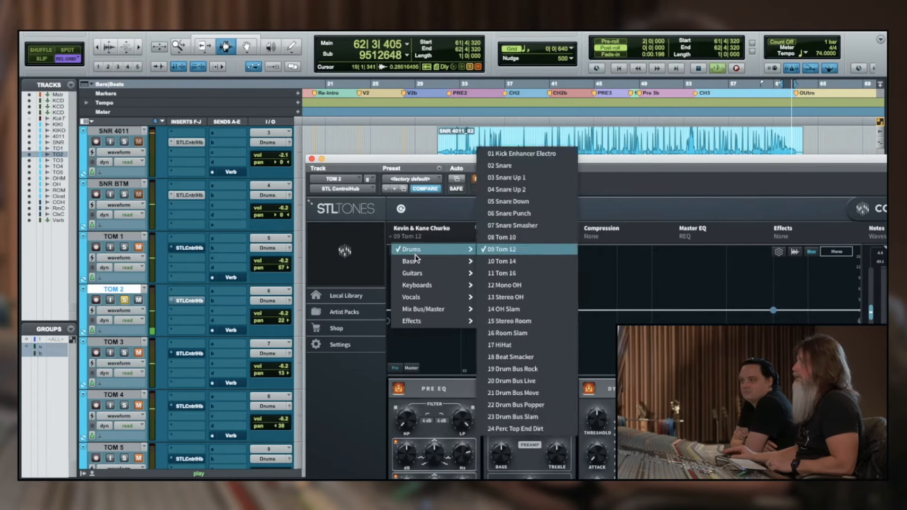
mouse_move(415, 254)
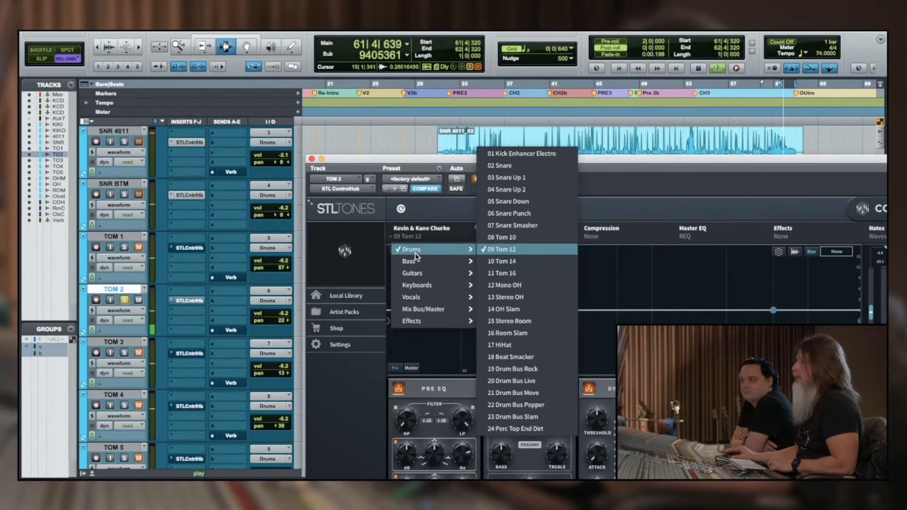
click(525, 251)
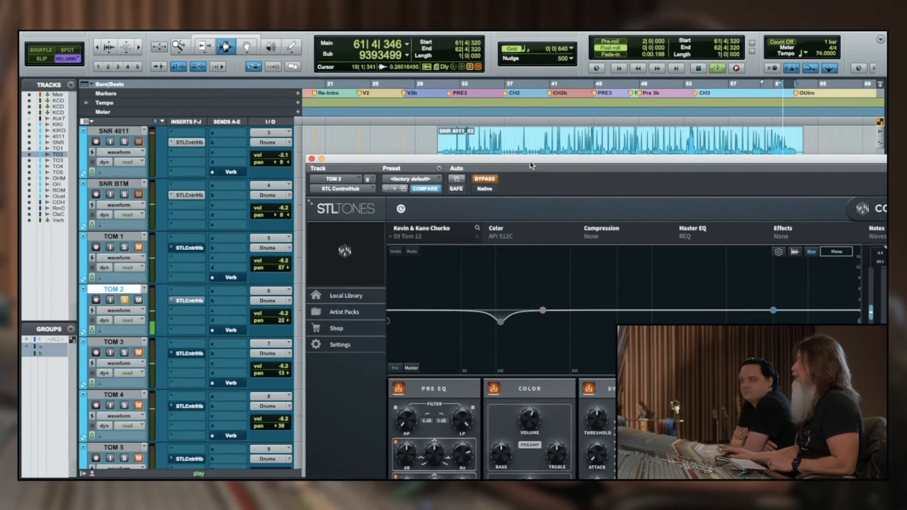
Take TOM 2's ControlHub out of bypass and try preset 08 Tom 10 before returning to 09 Tom 12
drag(531, 165, 497, 138)
click(450, 152)
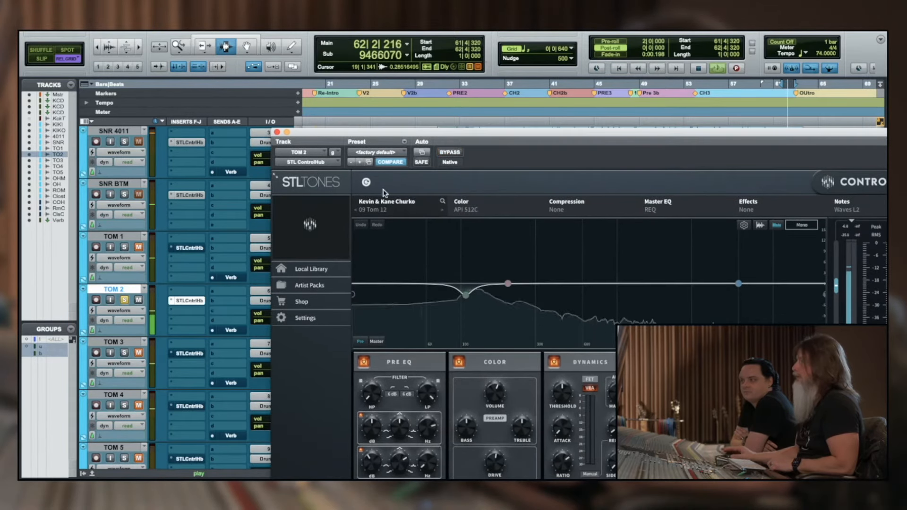
click(356, 210)
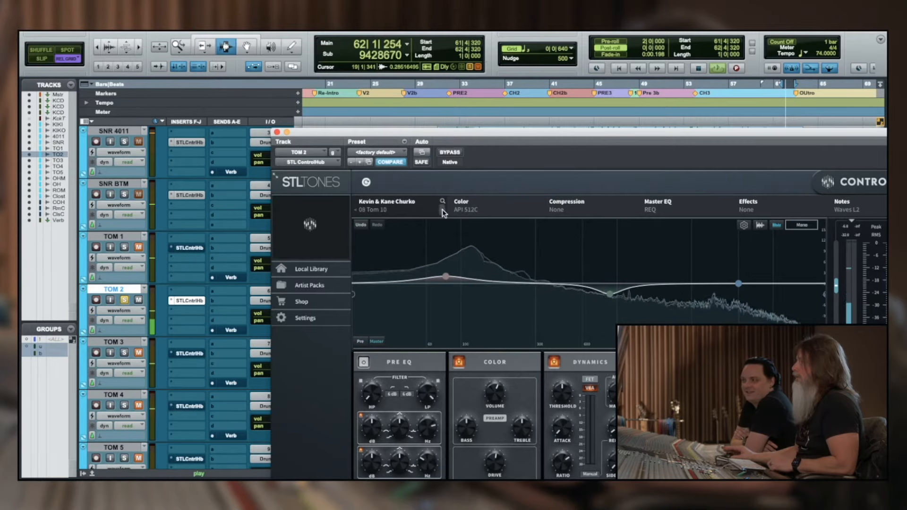
click(442, 210)
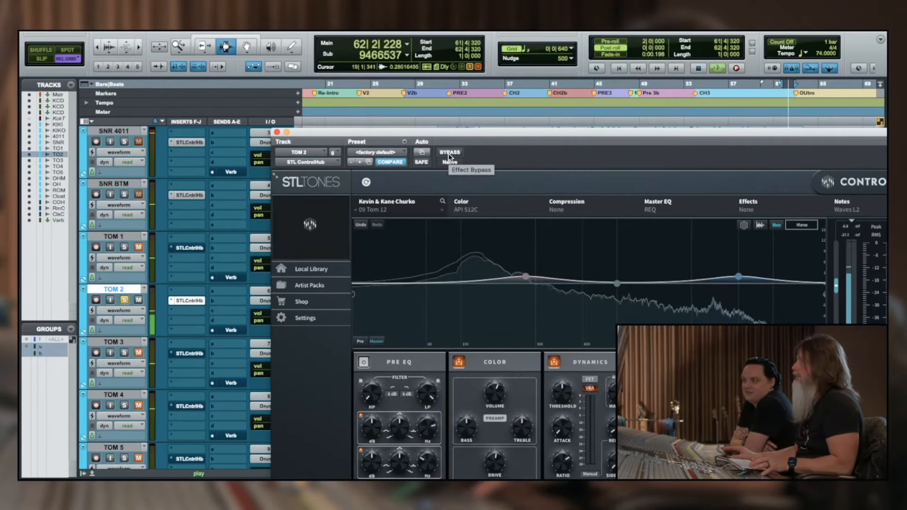
Cut TOM 2's Pre EQ low band by about 2 dB and compare the track with ControlHub bypassed and active
key(space)
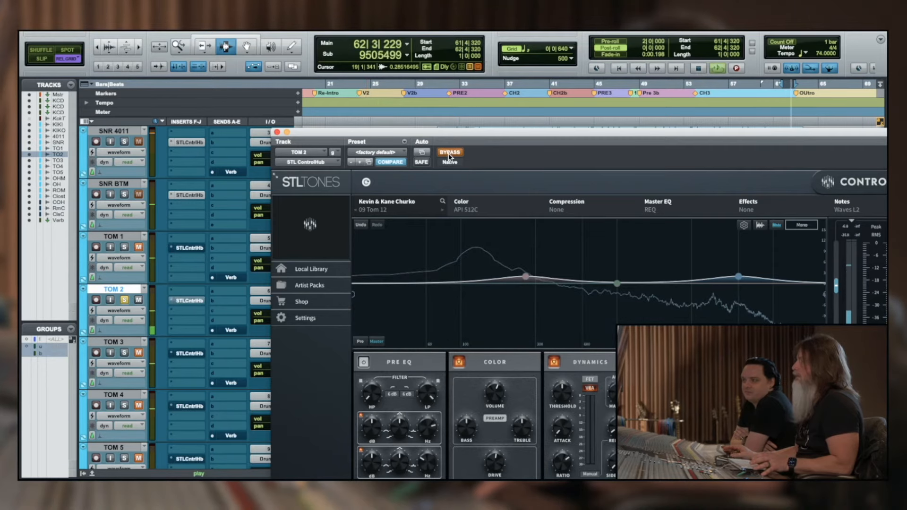
click(449, 153)
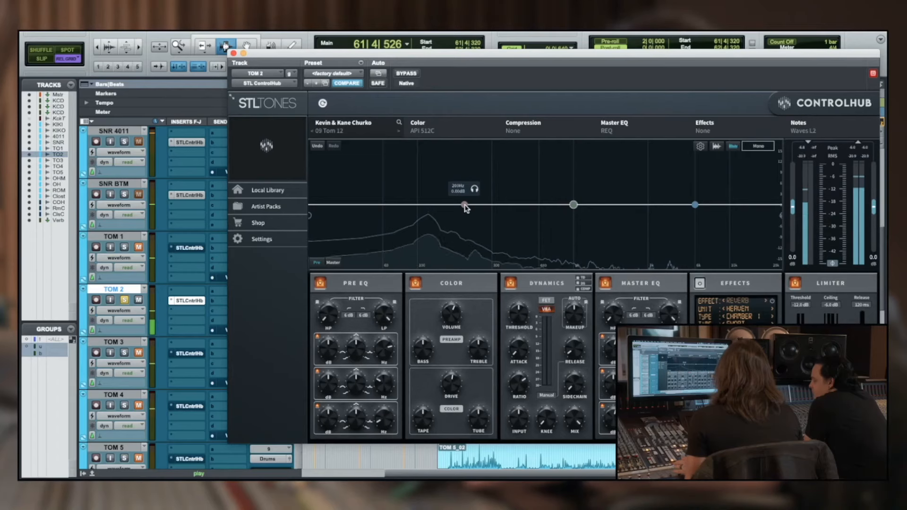
drag(435, 207, 436, 213)
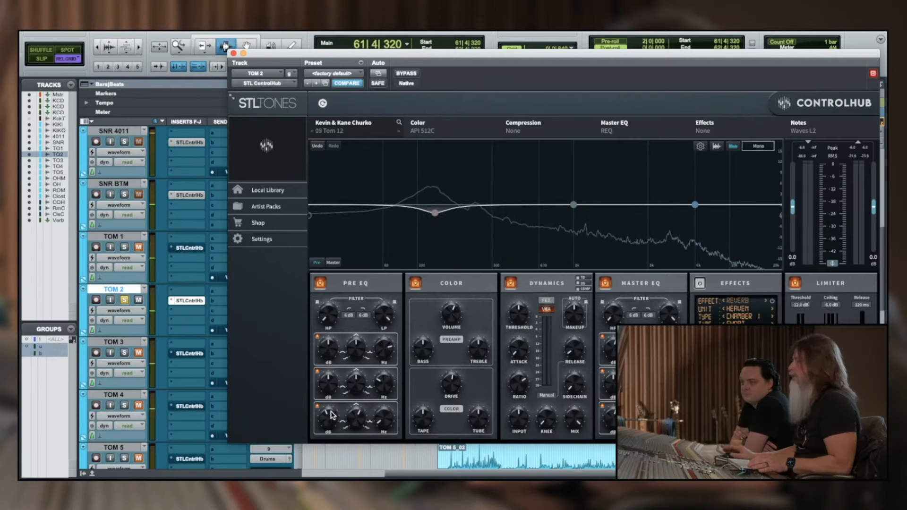
click(407, 74)
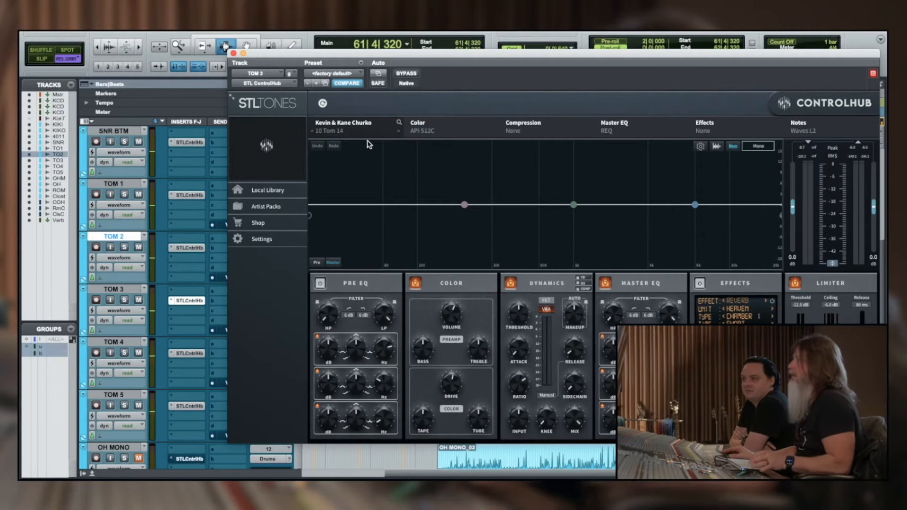
Check which ControlHub drum presets are loaded on the TOM 3, TOM 4 and TOM 5 tracks
click(334, 132)
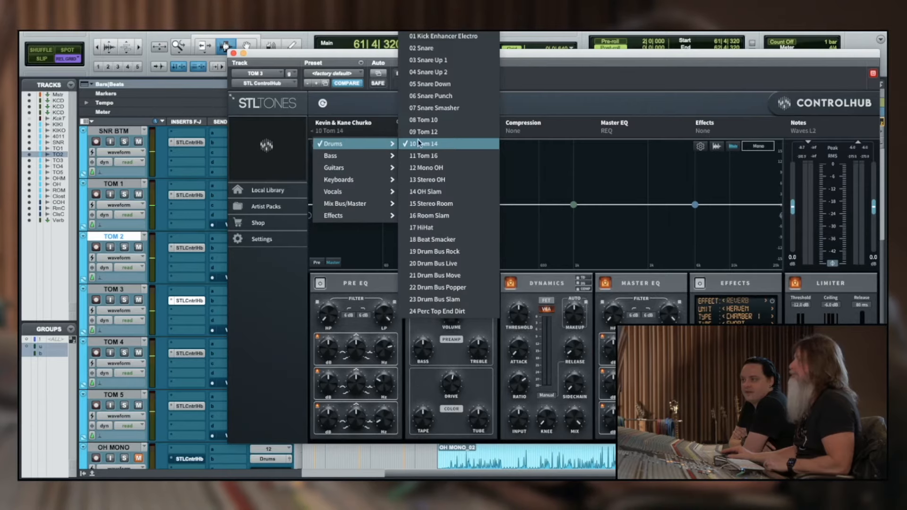
click(163, 86)
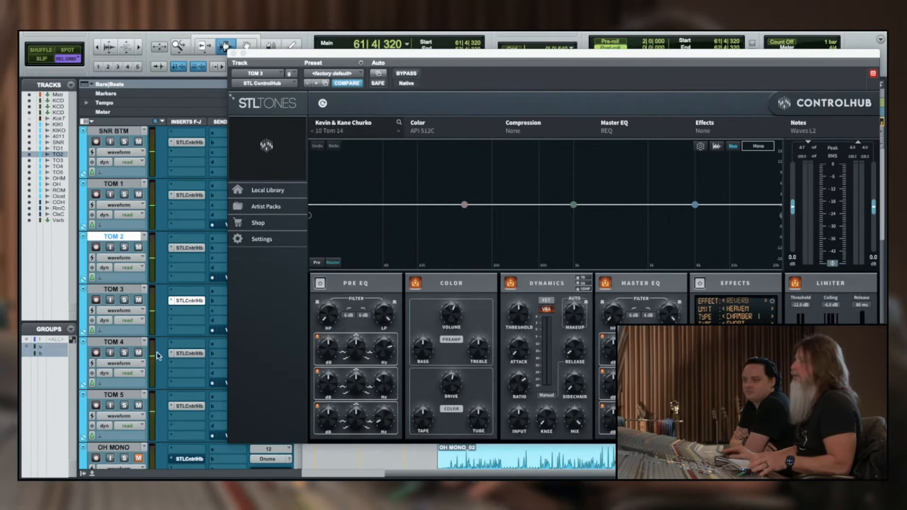
click(178, 354)
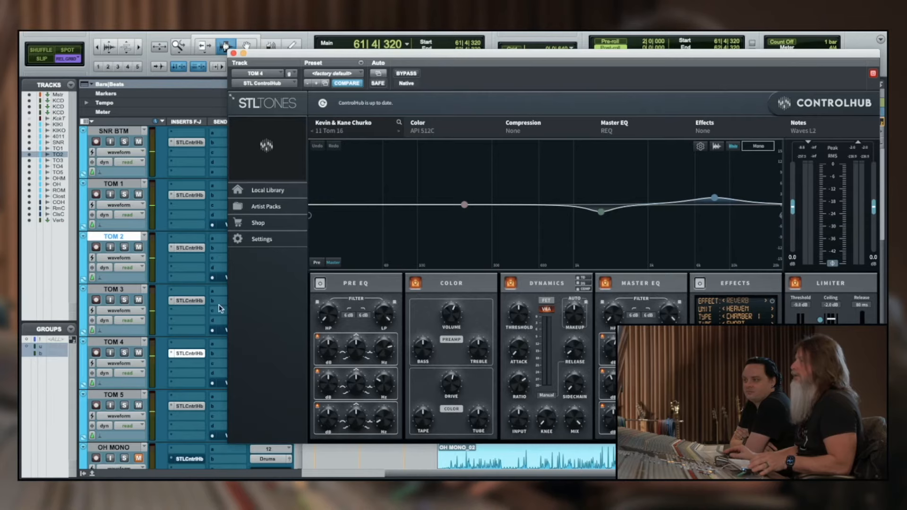
click(333, 132)
mouse_move(332, 148)
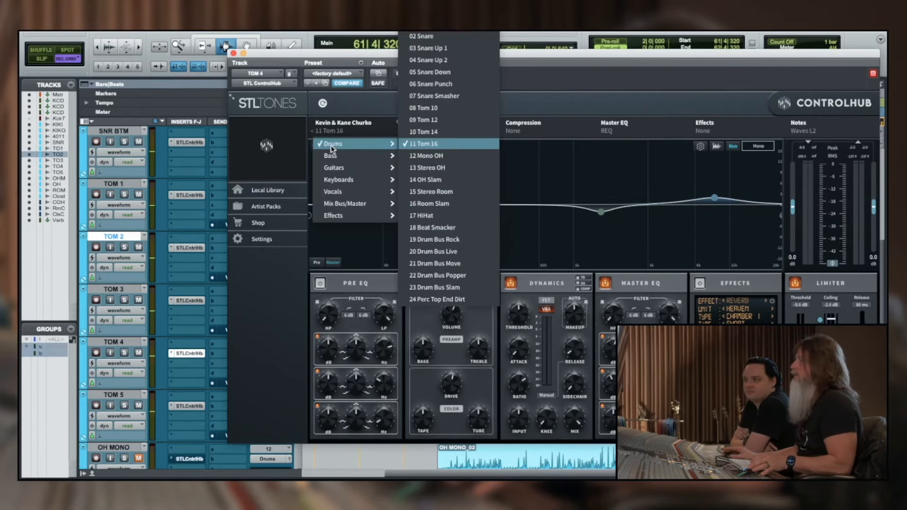
click(201, 164)
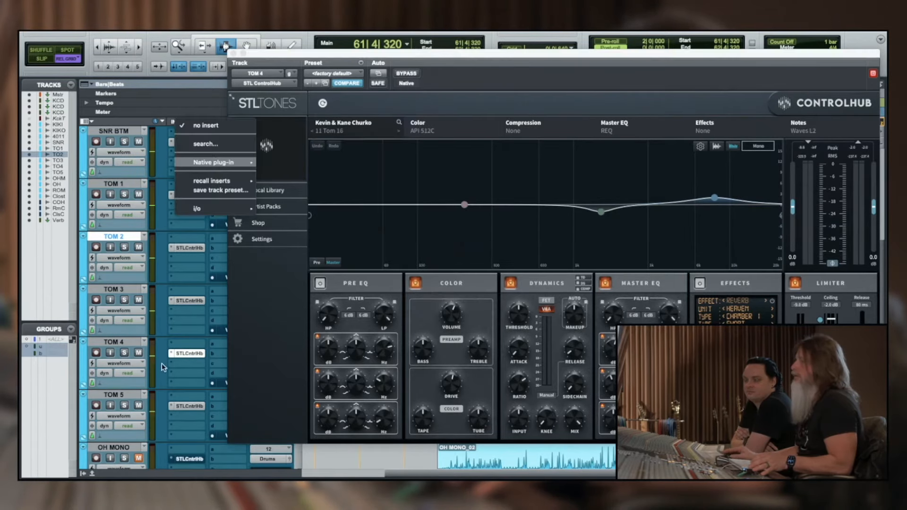
click(178, 408)
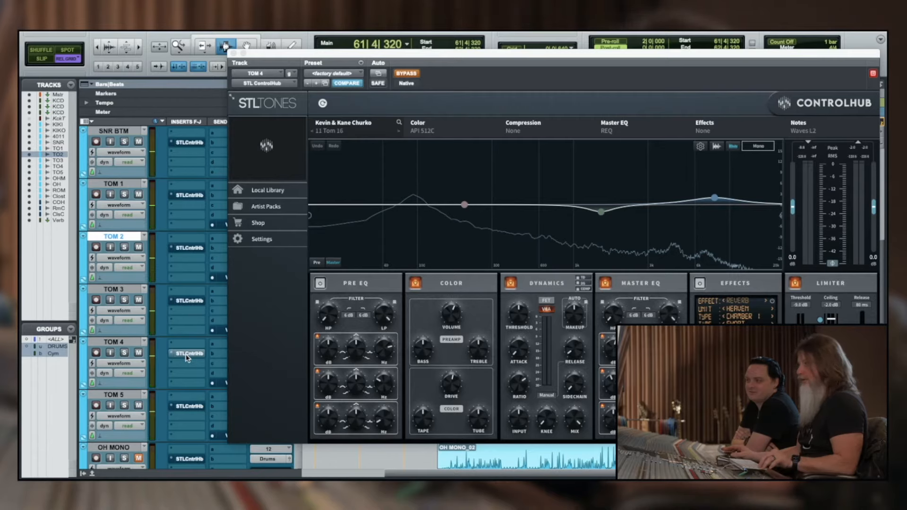
Take the tom tracks' ControlHub inserts out of bypass and audition the toms and OH by switching their solo on and off
alt+super+click(188, 353)
key(space)
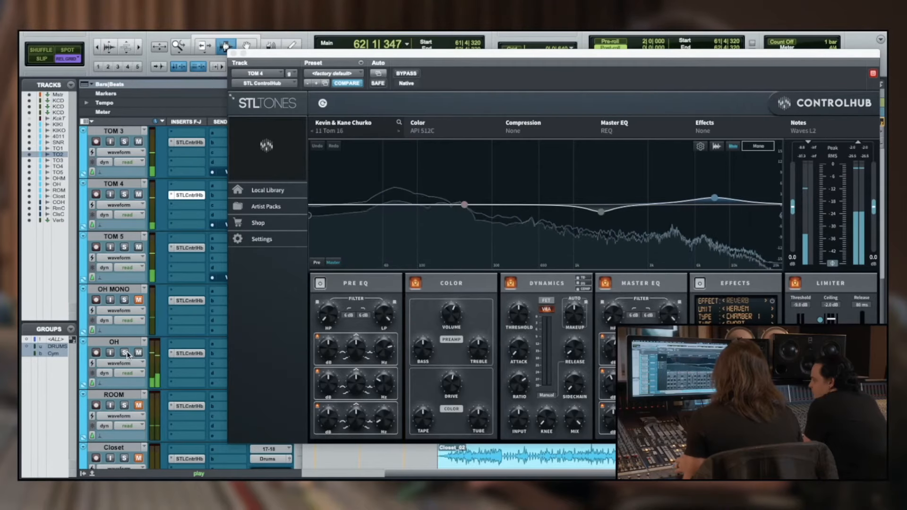
click(126, 354)
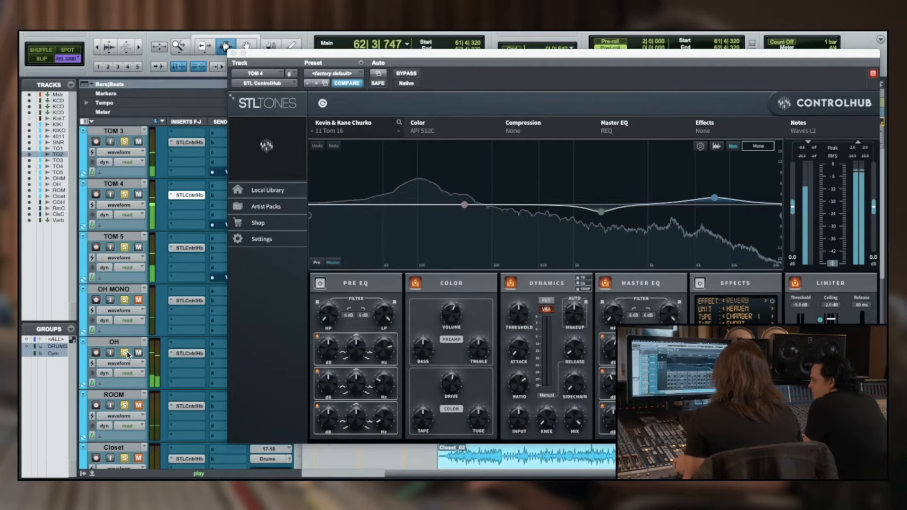
click(125, 353)
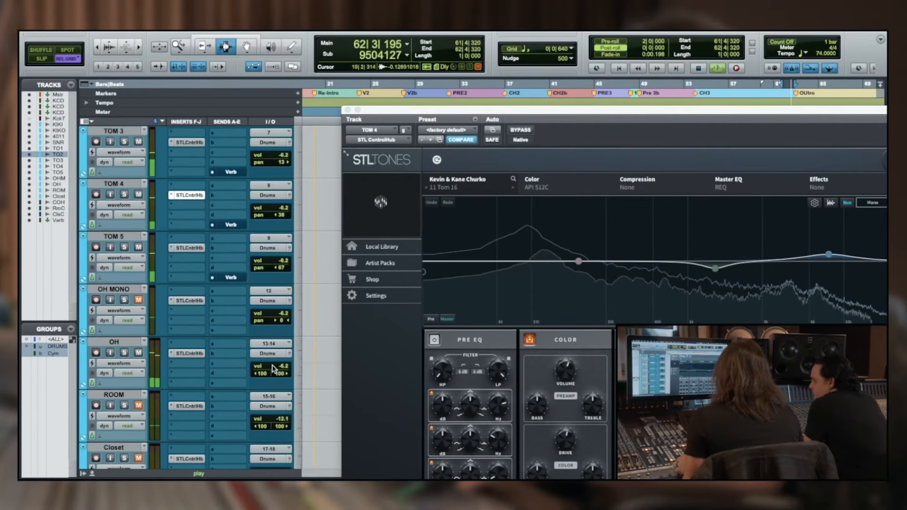
Fine-tune the OH track's volume against the toms during playback
drag(274, 369, 273, 362)
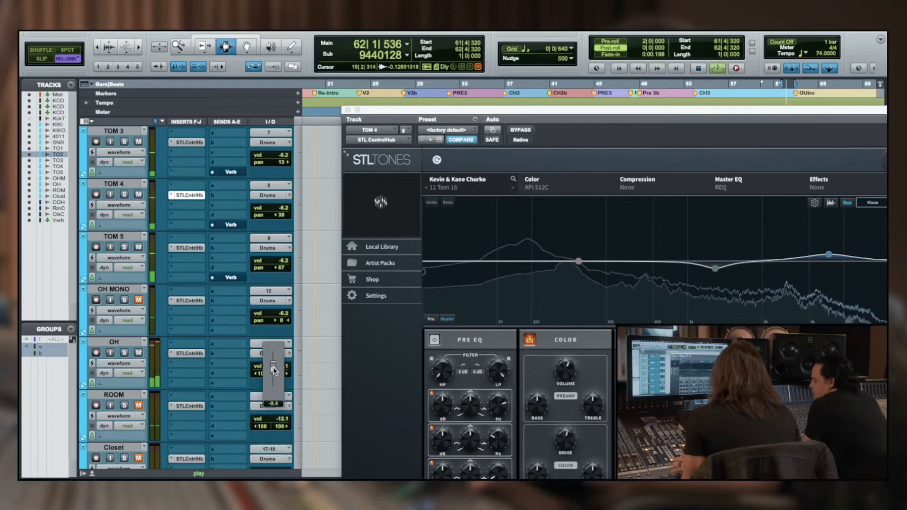
drag(272, 368, 270, 366)
key(space)
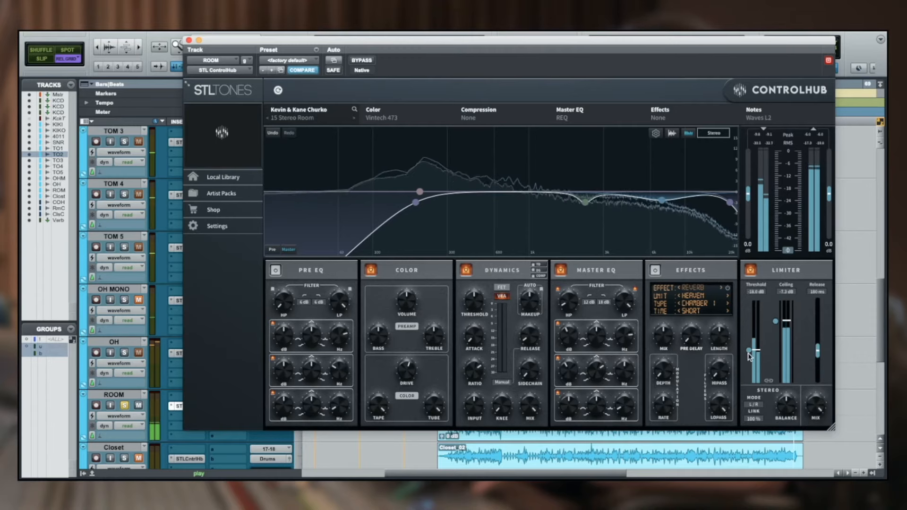
Set the ROOM limiter's threshold to about -17 dB and its ceiling to about -10 dB, comparing with ControlHub bypassed
drag(749, 351, 753, 347)
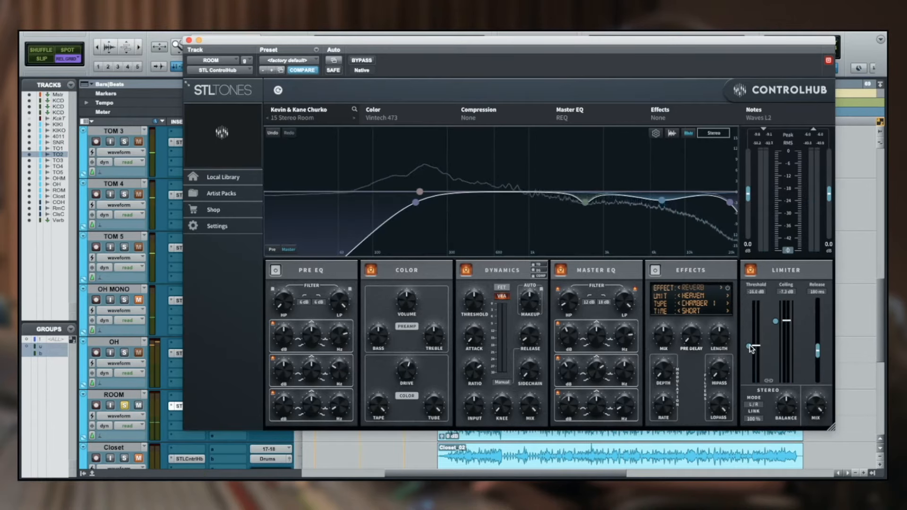
key(space)
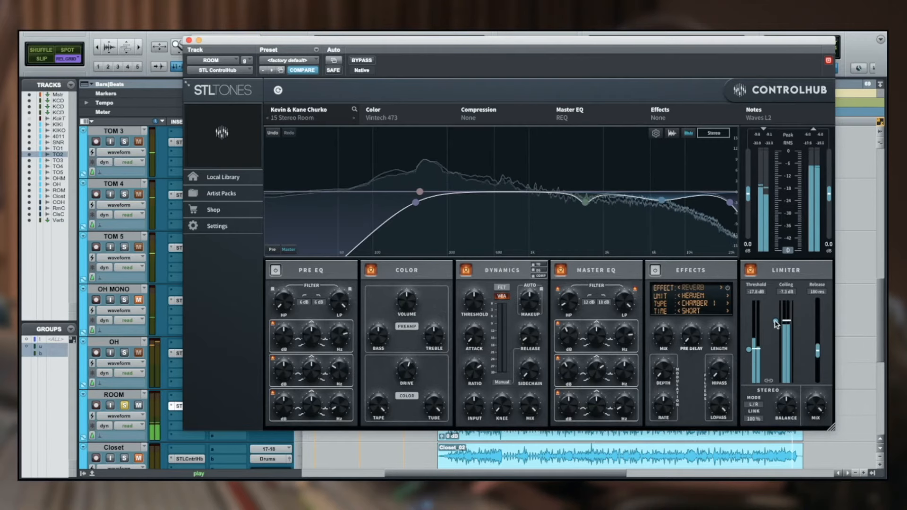
drag(775, 323, 778, 327)
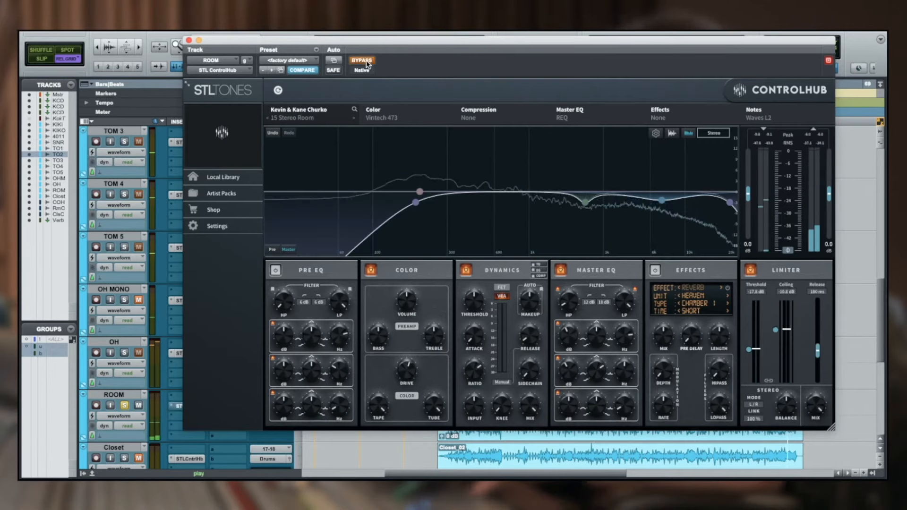
click(362, 60)
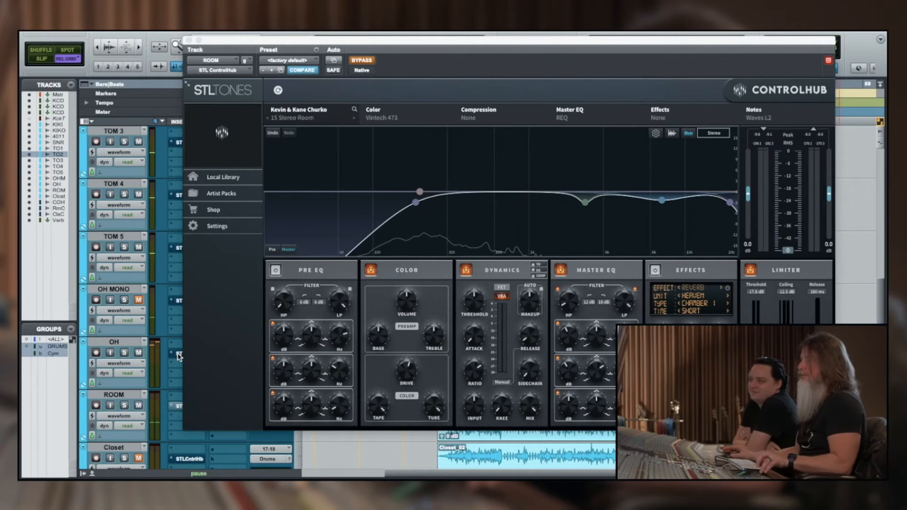
Solo the OH MONO track, reload the 12 Mono OH preset in its ControlHub and audition it out of bypass
key(space)
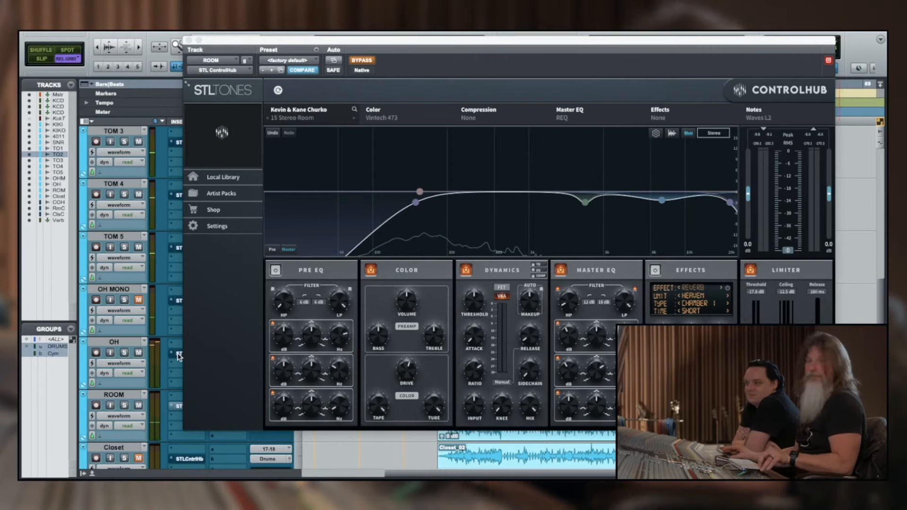
super+click(178, 355)
key(space)
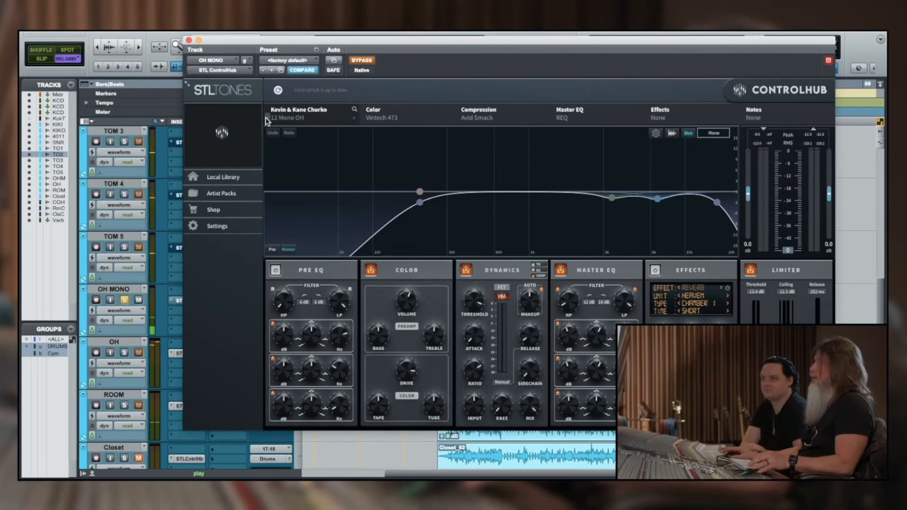
click(267, 118)
click(353, 120)
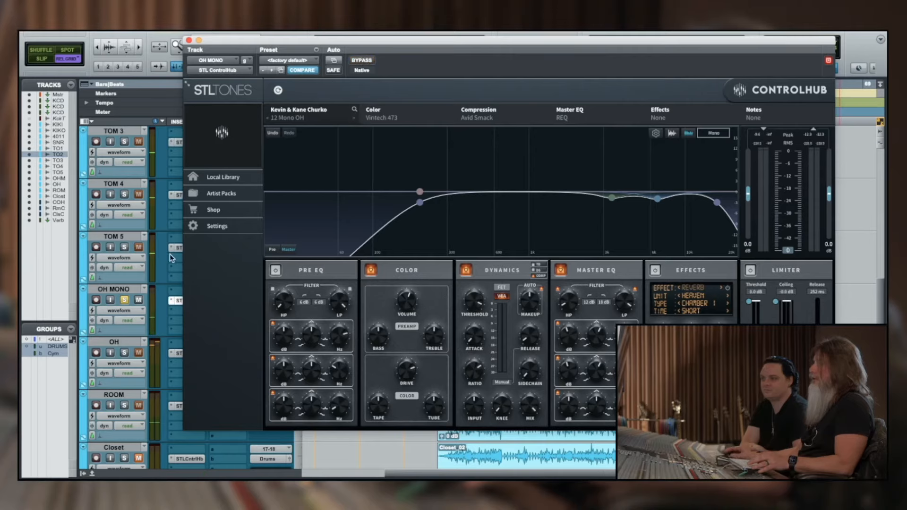
key(space)
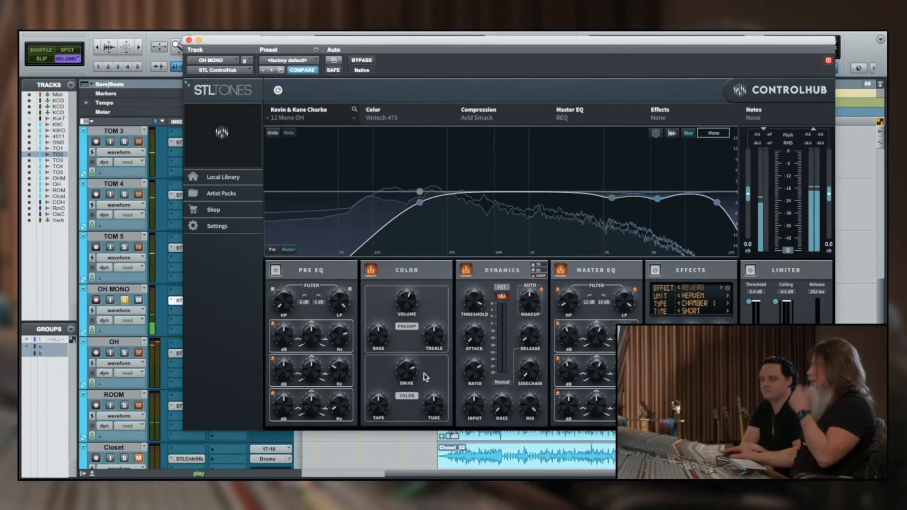
Lower the drive in the OH MONO ControlHub's color section to about 13.6 dB during playback
mouse_move(407, 373)
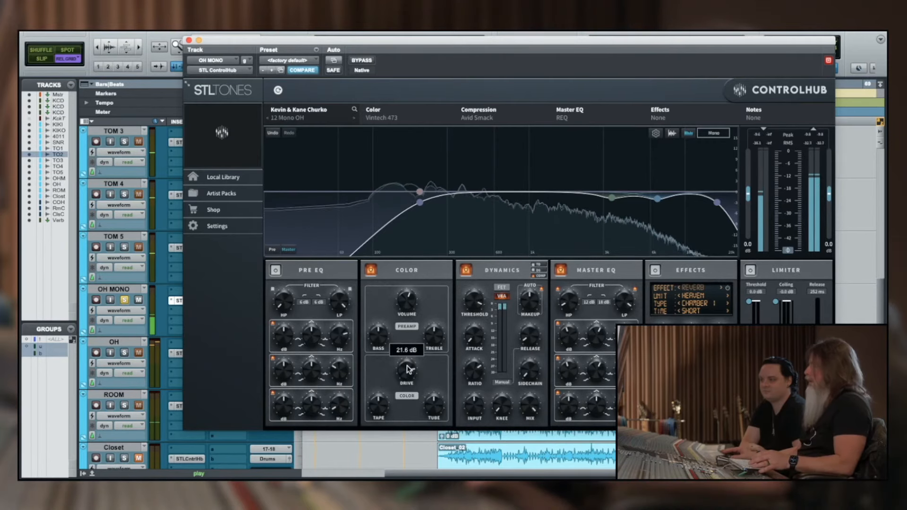
drag(407, 365, 407, 375)
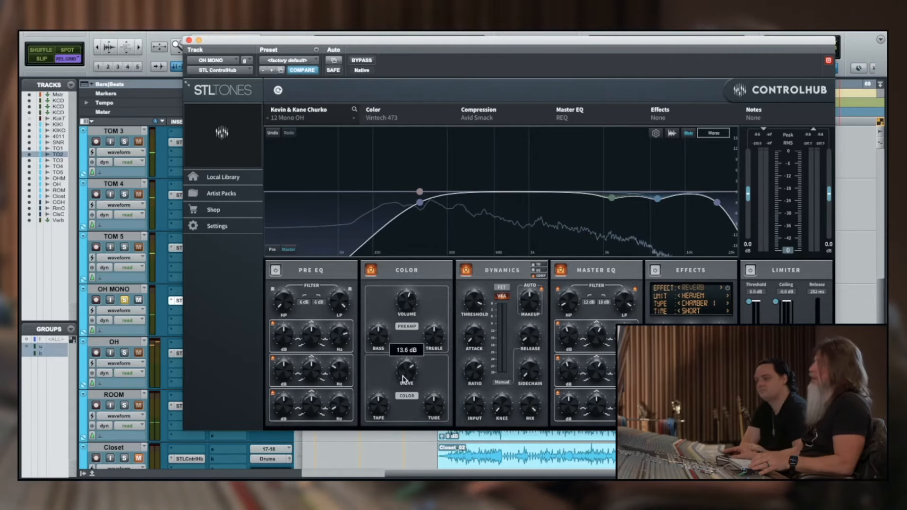
drag(404, 378, 405, 383)
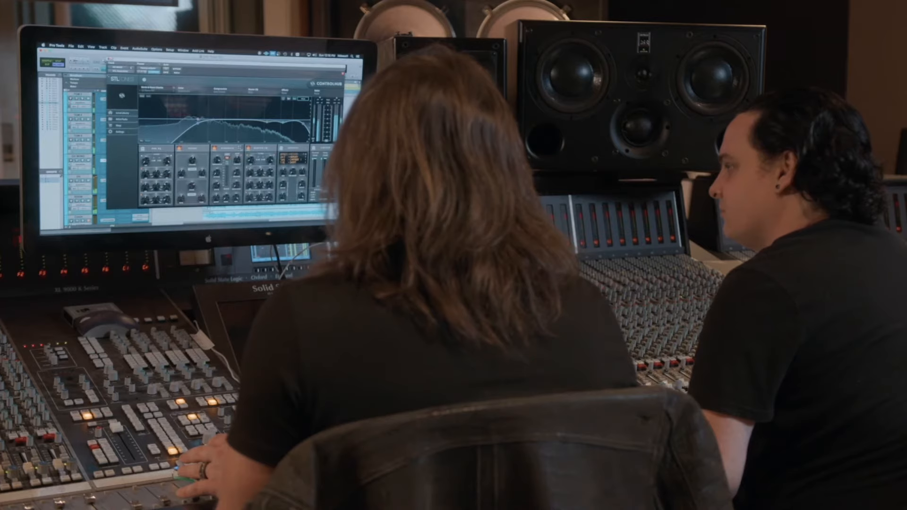
Close ControlHub and set the OH MONO track's volume to about -6.2 dB while the full drum mix plays
click(109, 59)
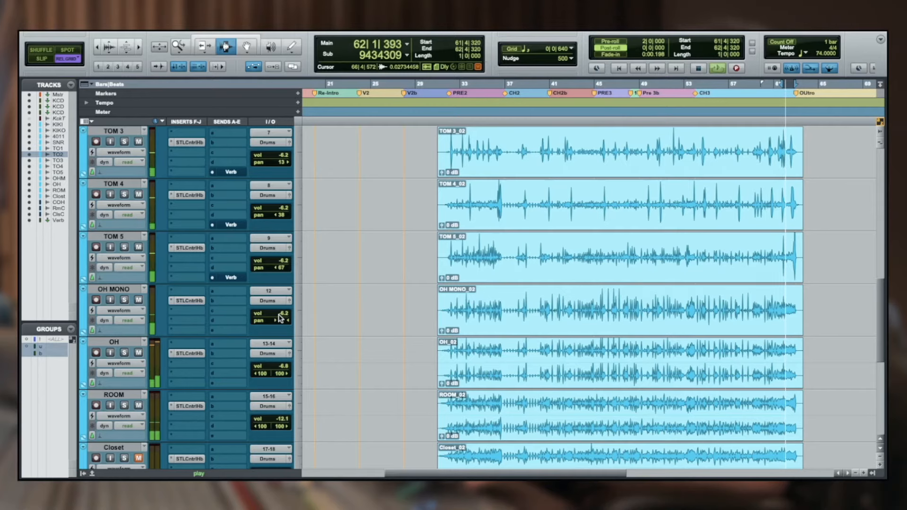
click(280, 318)
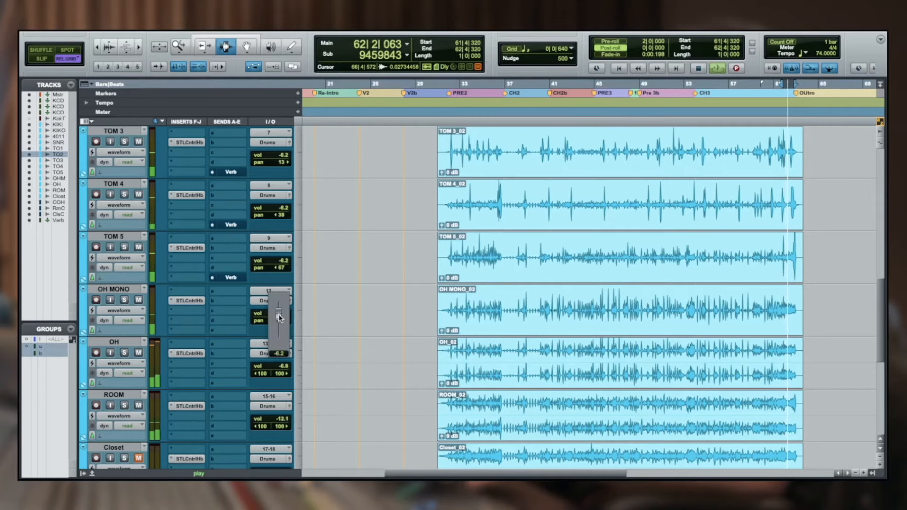
drag(280, 311, 279, 312)
key(space)
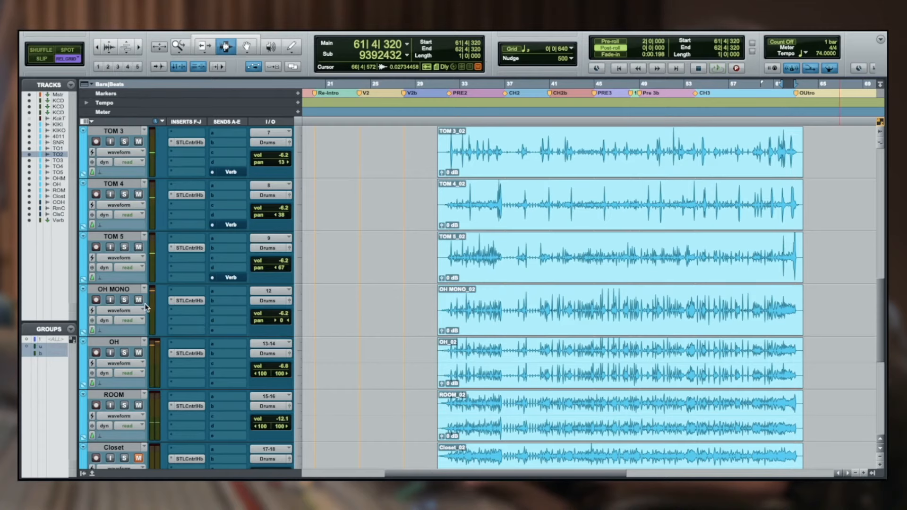
Solo OH MONO, reopen its ControlHub and set the color section's drive to about 17.5 dB during playback
click(124, 300)
click(189, 300)
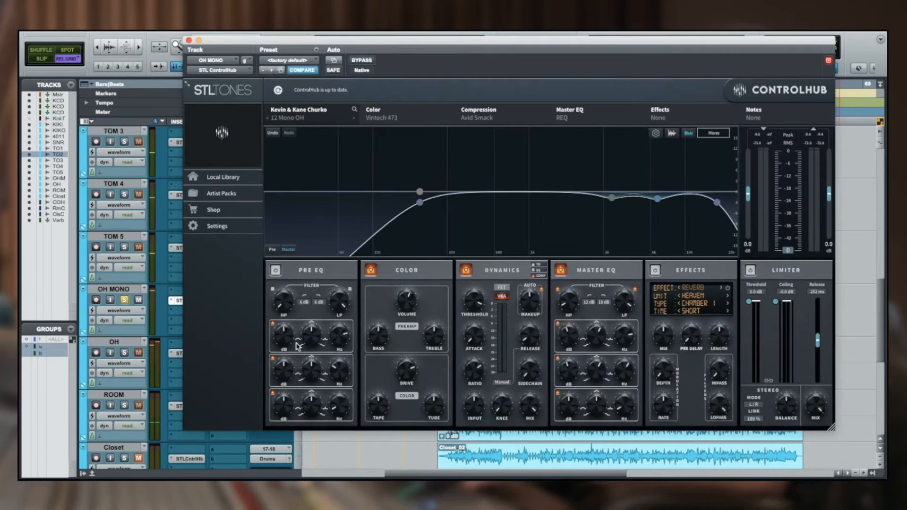
key(space)
drag(408, 373, 408, 373)
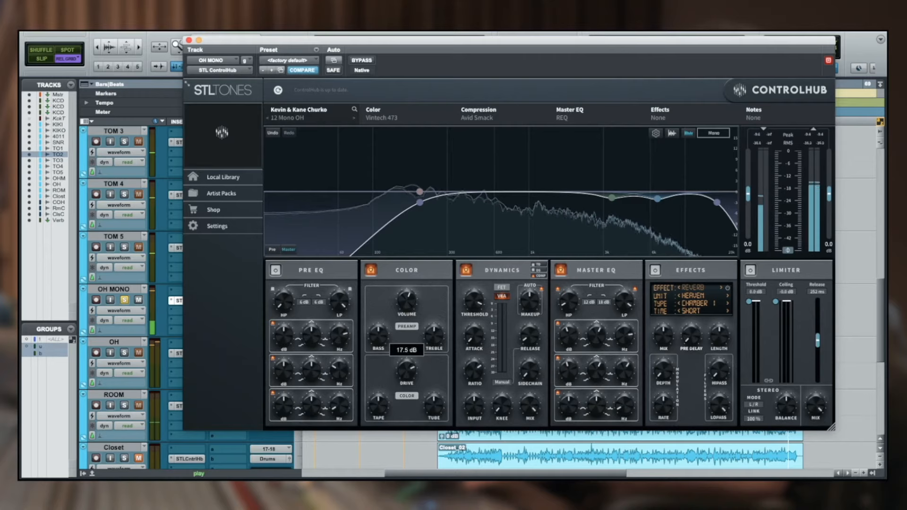
drag(407, 353, 406, 353)
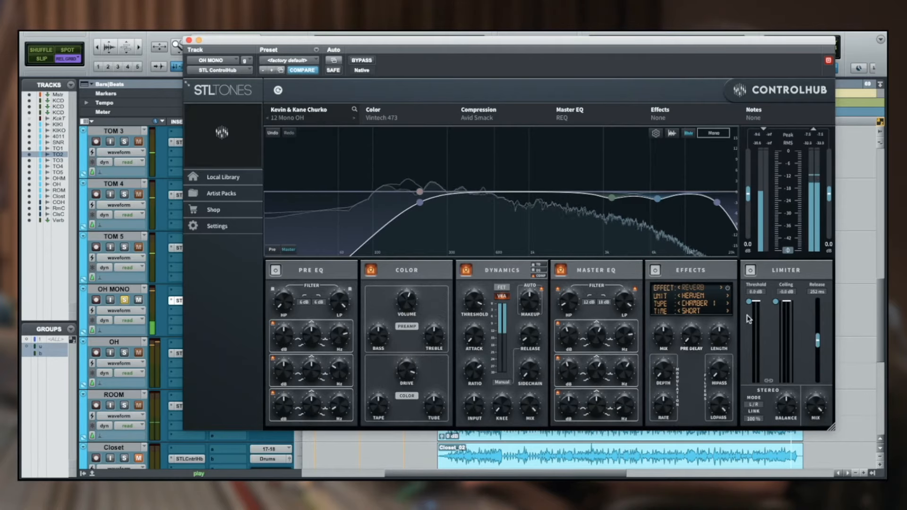
Enable the OH MONO limiter with threshold and ceiling at about -9.5 dB, comparing with ControlHub bypassed
click(751, 270)
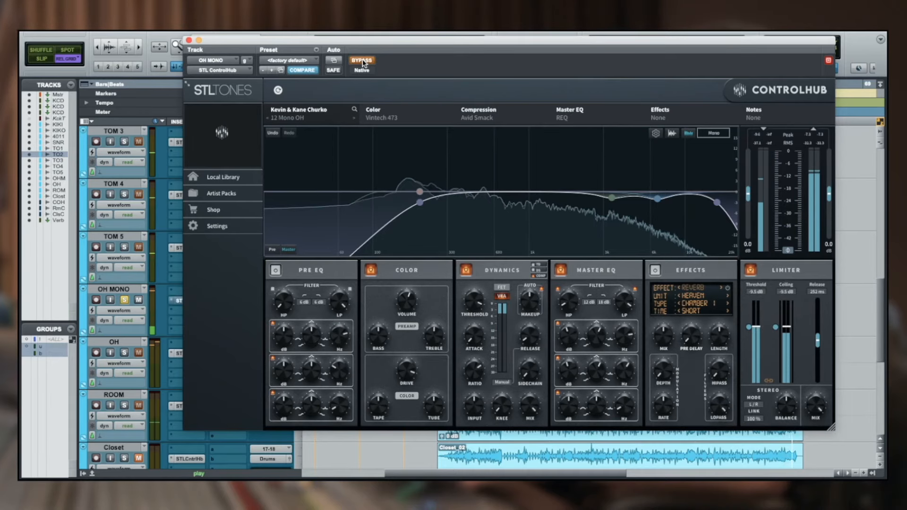
click(362, 62)
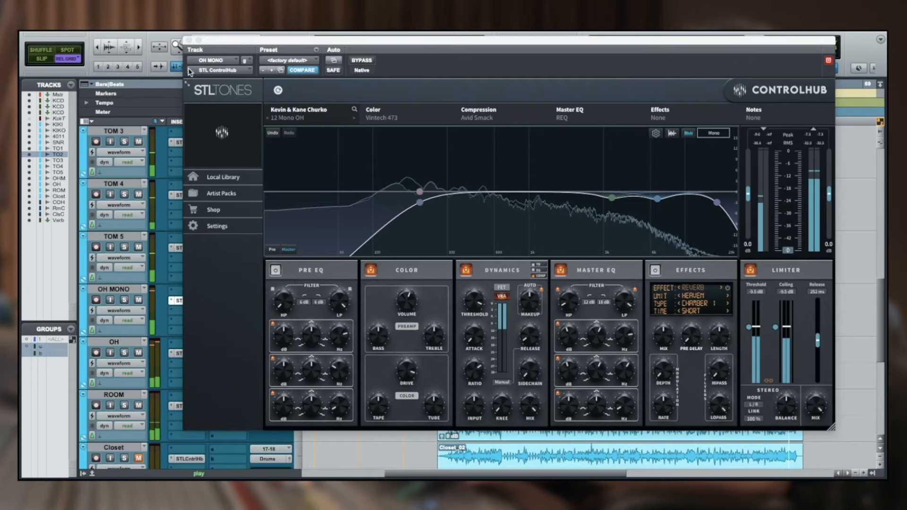
Close ControlHub and compare the full drum mix with the OH MONO track muted and unmuted
click(189, 40)
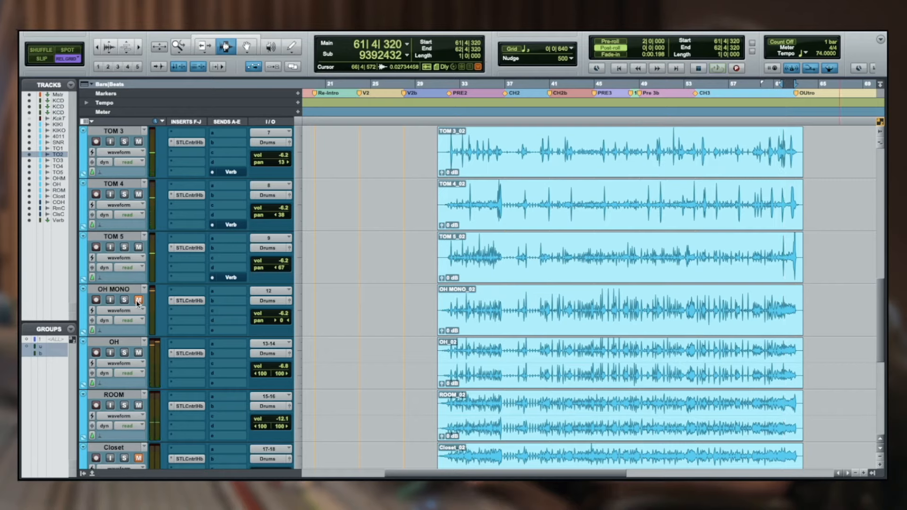
key(space)
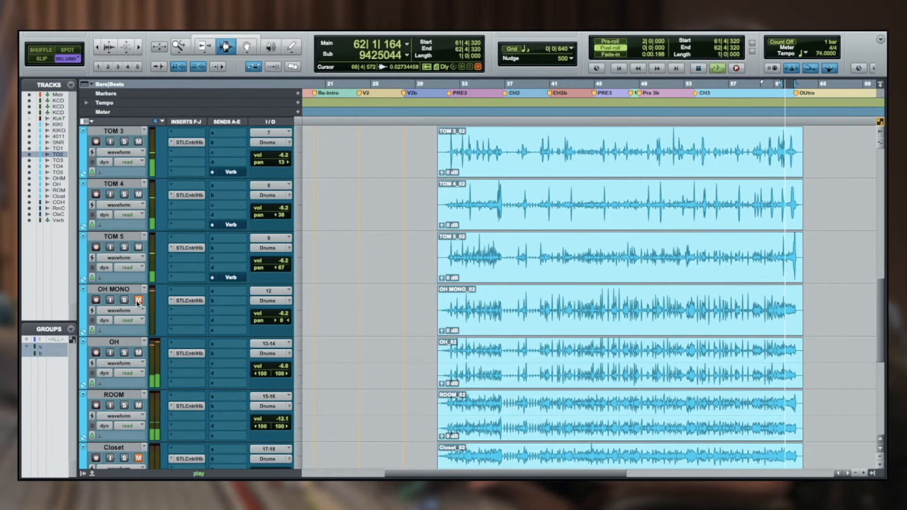
click(138, 301)
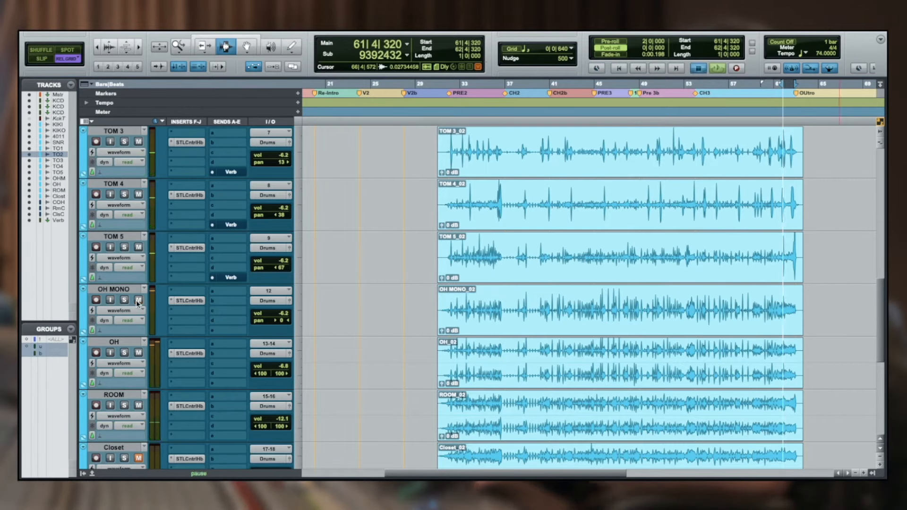
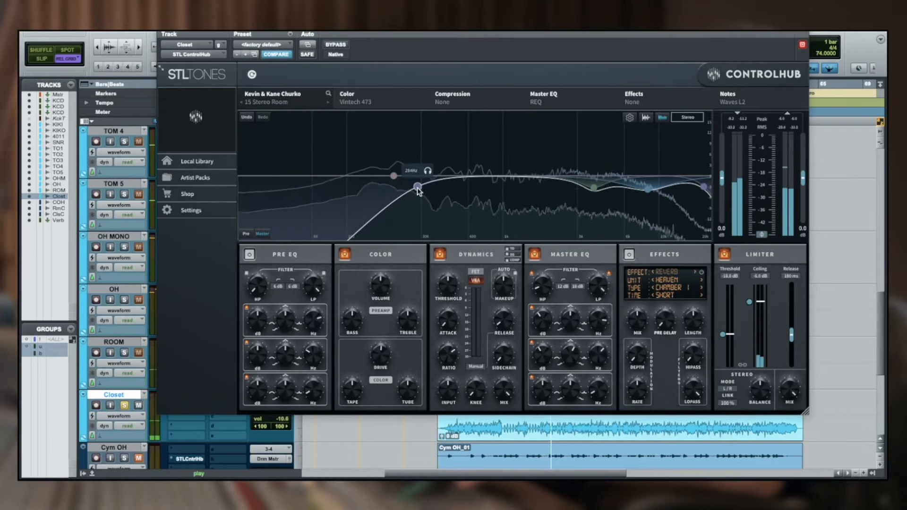
Enable the reverb in the Closet track's ControlHub and audition it, trying the mix at 100 % and lowering it
drag(418, 189, 420, 187)
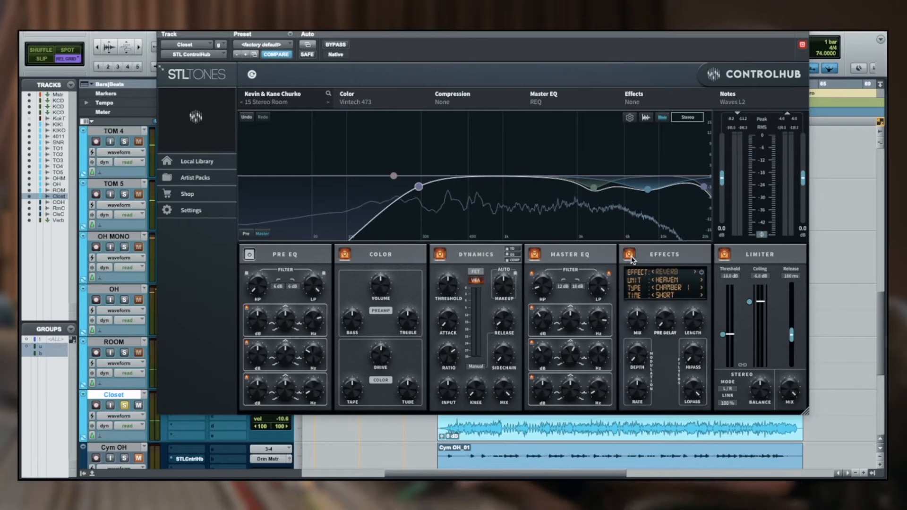
key(space)
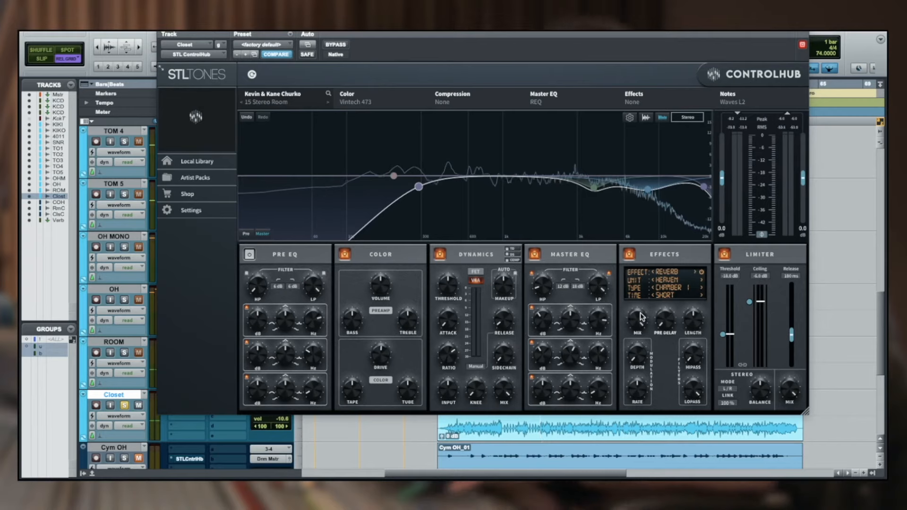
key(space)
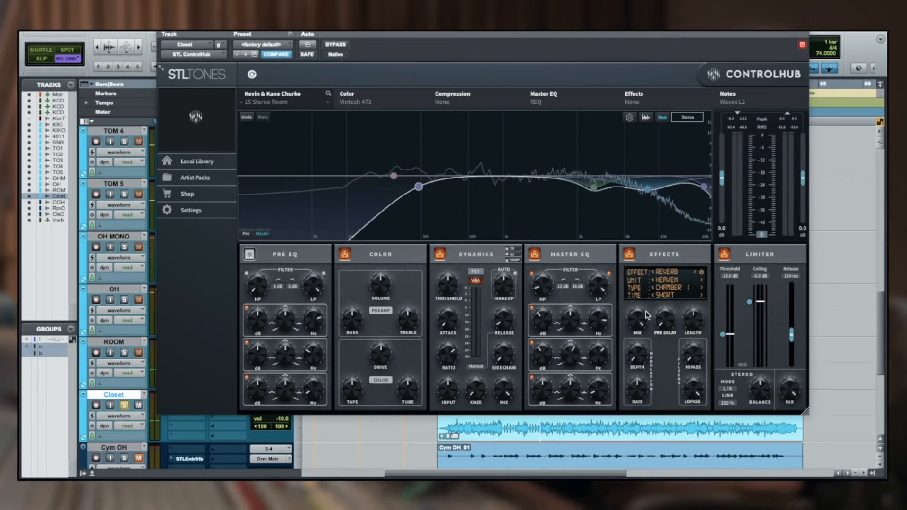
key(space)
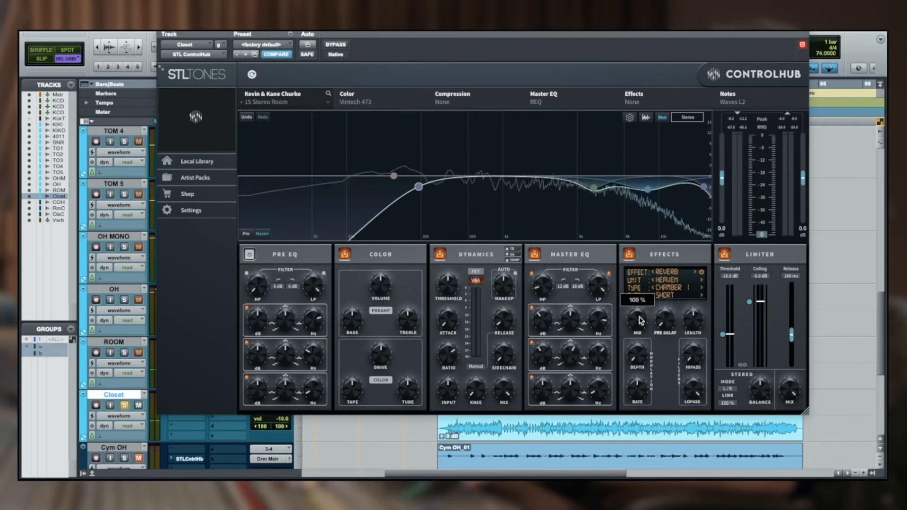
key(space)
drag(634, 345, 629, 380)
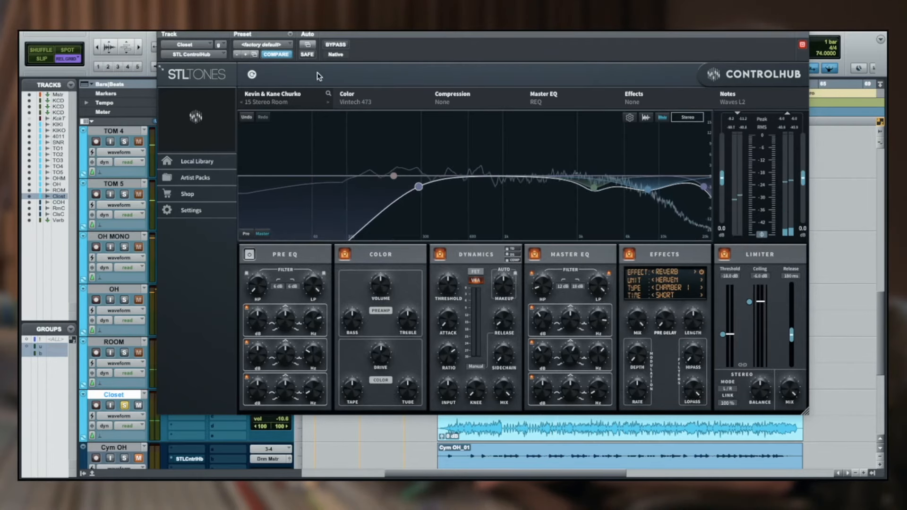
Compare the soloed Closet track with ControlHub bypassed and active, and reduce the reverb mix further
click(340, 47)
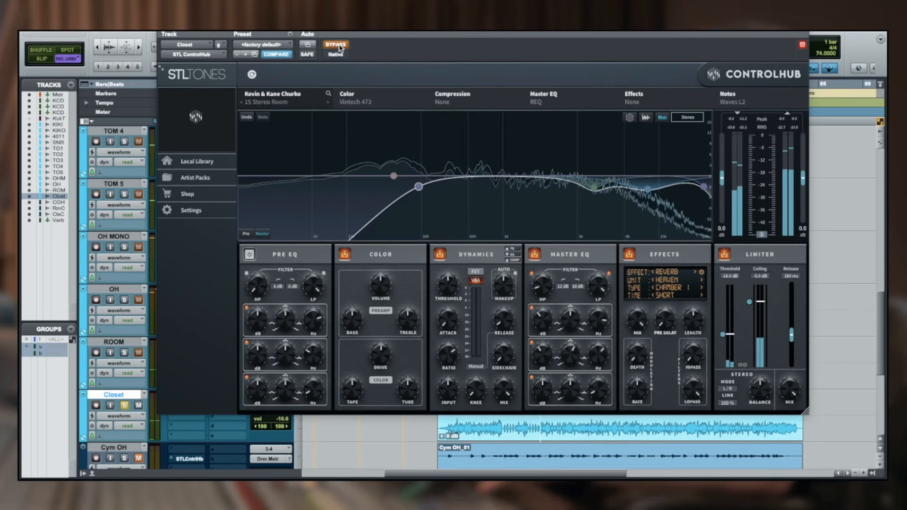
click(340, 47)
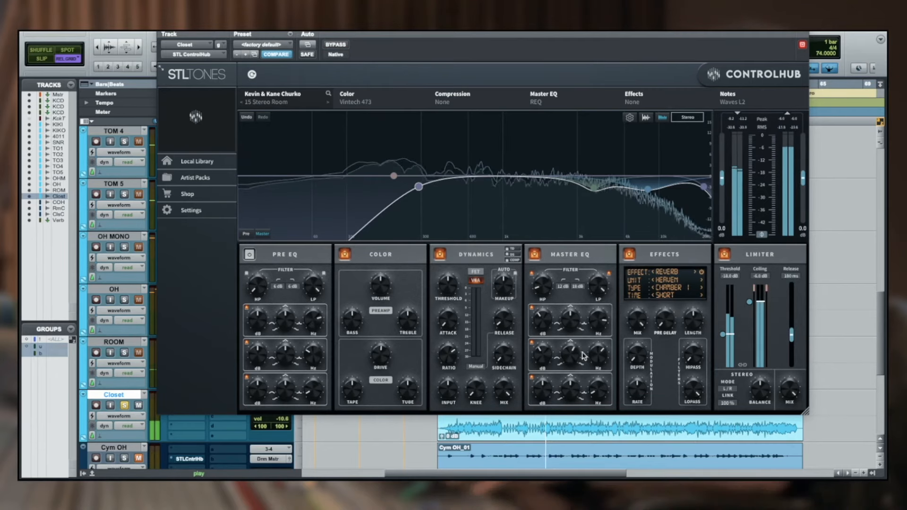
drag(634, 320, 636, 354)
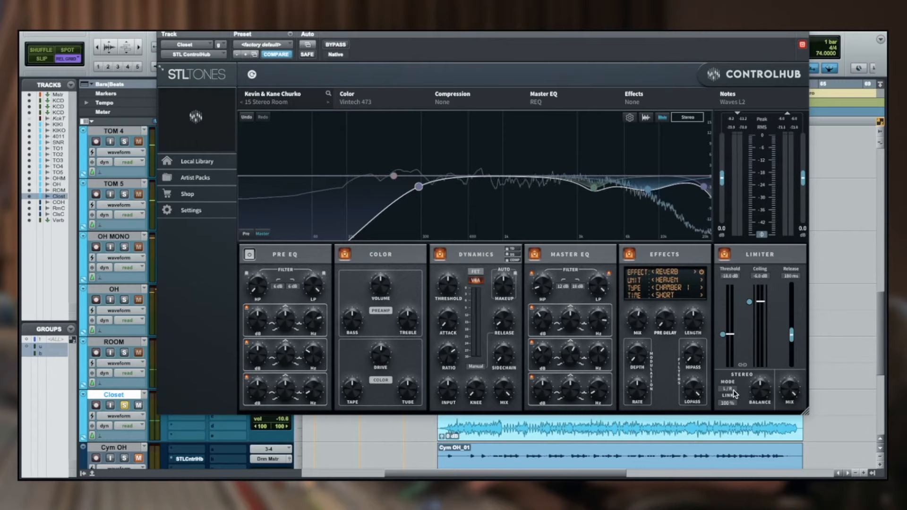
Switch the Closet limiter's stereo mode to M/S and adjust its balance, comparing with ControlHub bypassed during playback
key(space)
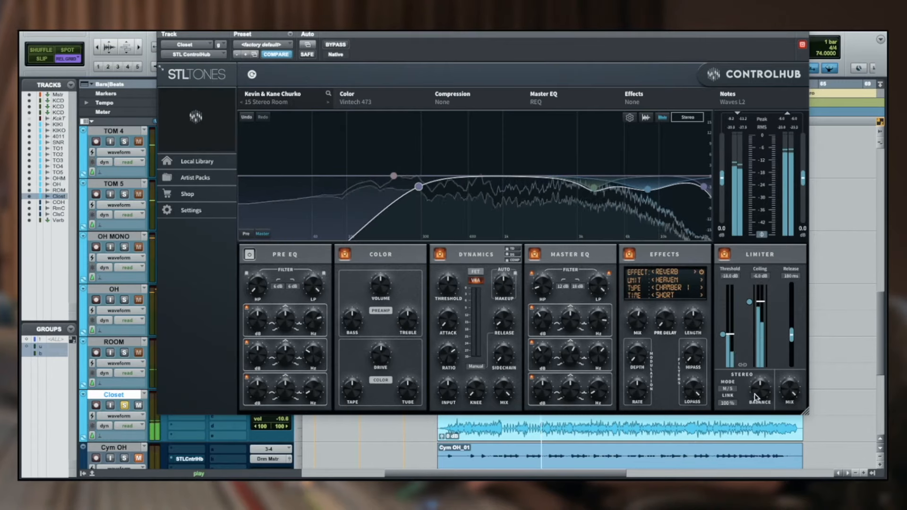
drag(758, 398, 767, 346)
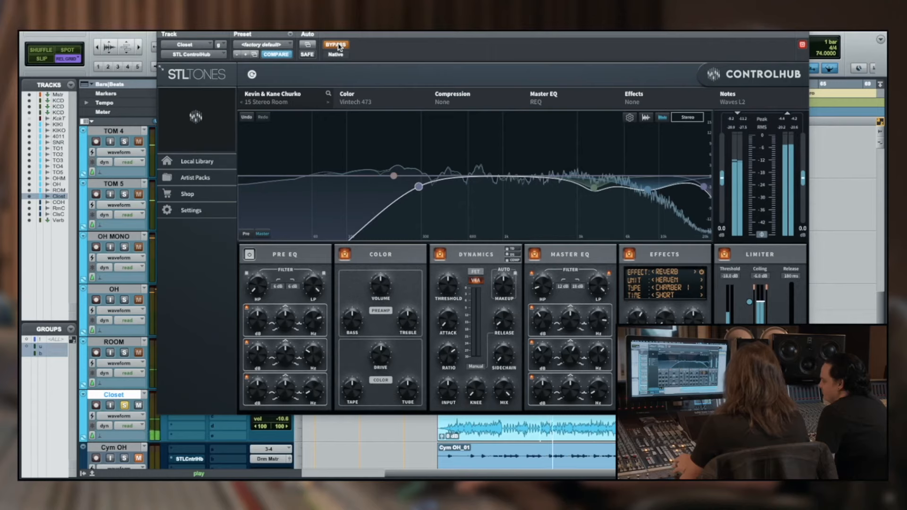
click(336, 45)
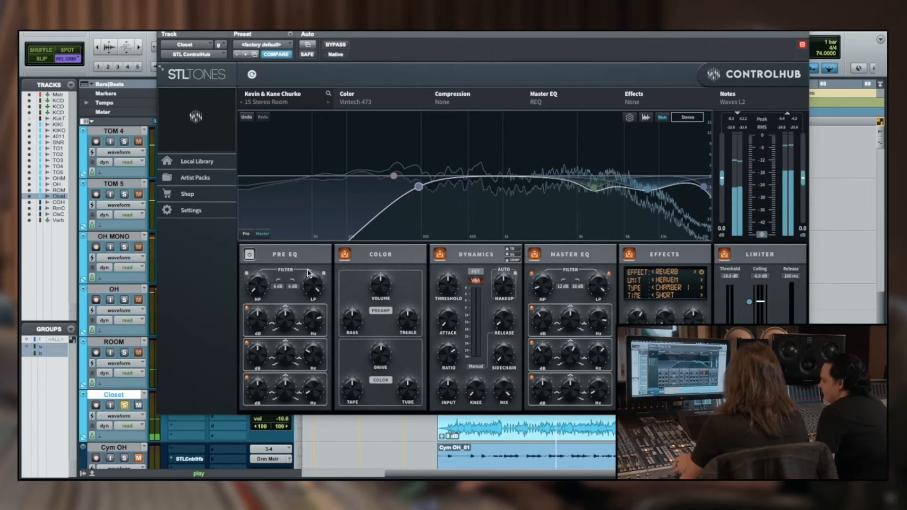
Unsolo the Closet track, close its ControlHub and play the full drum mix
click(124, 405)
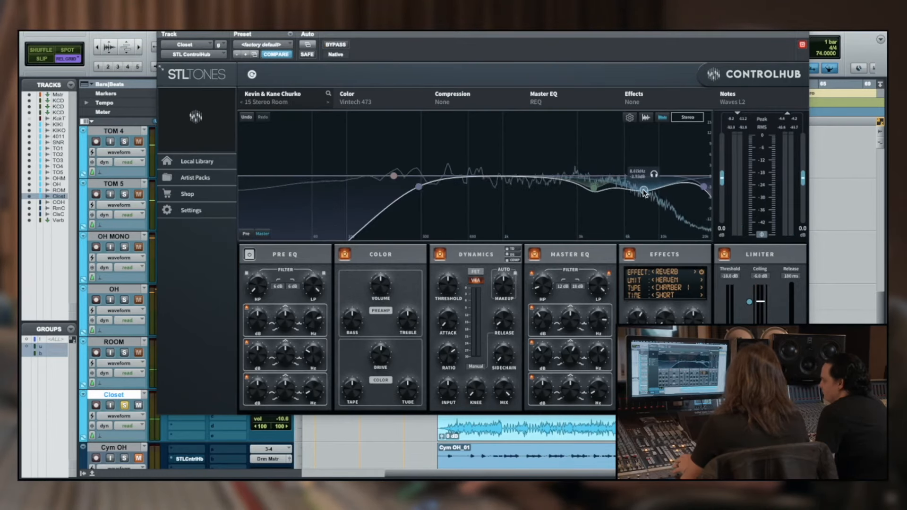
click(125, 406)
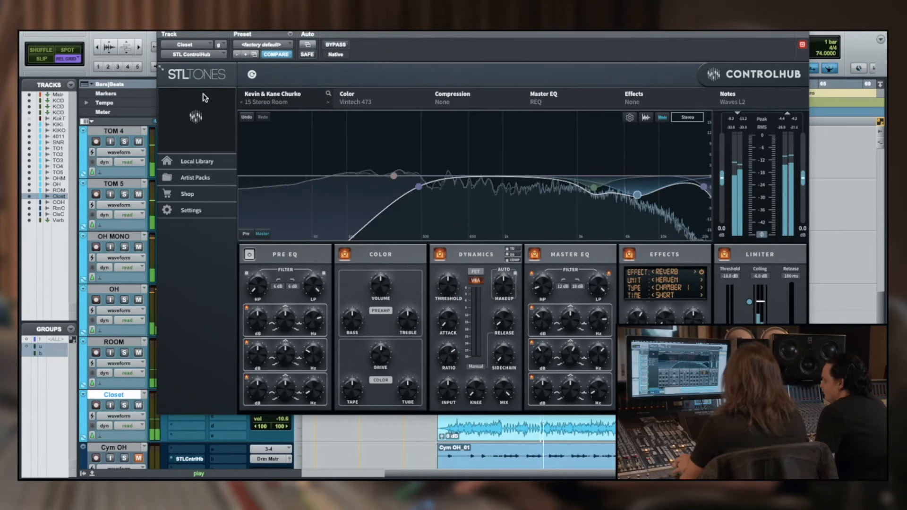
click(163, 29)
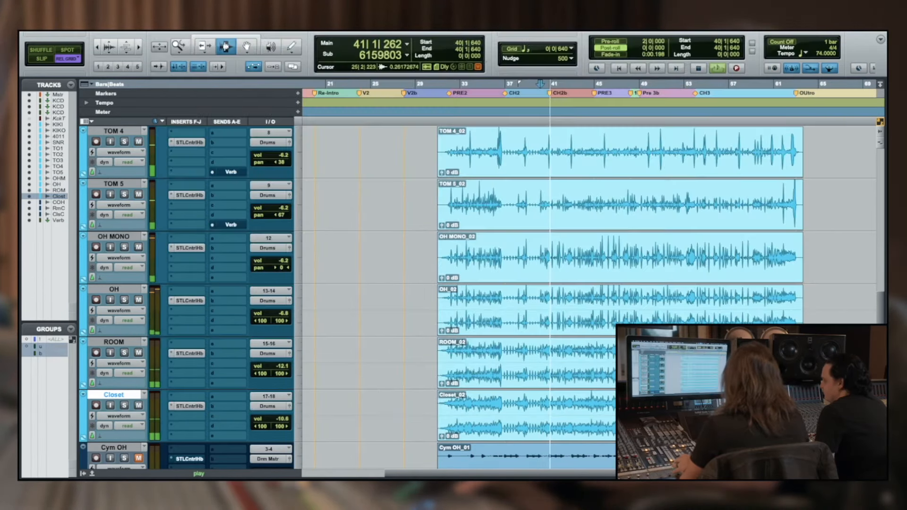
key(space)
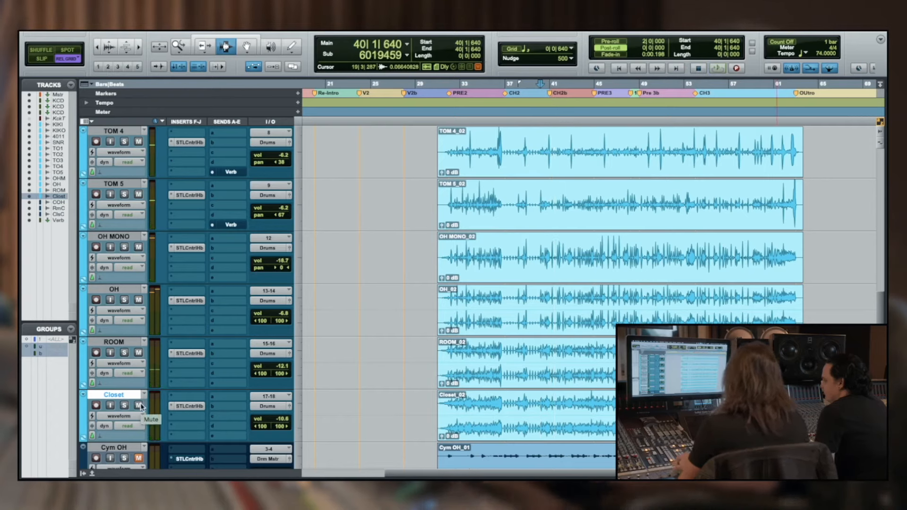
key(space)
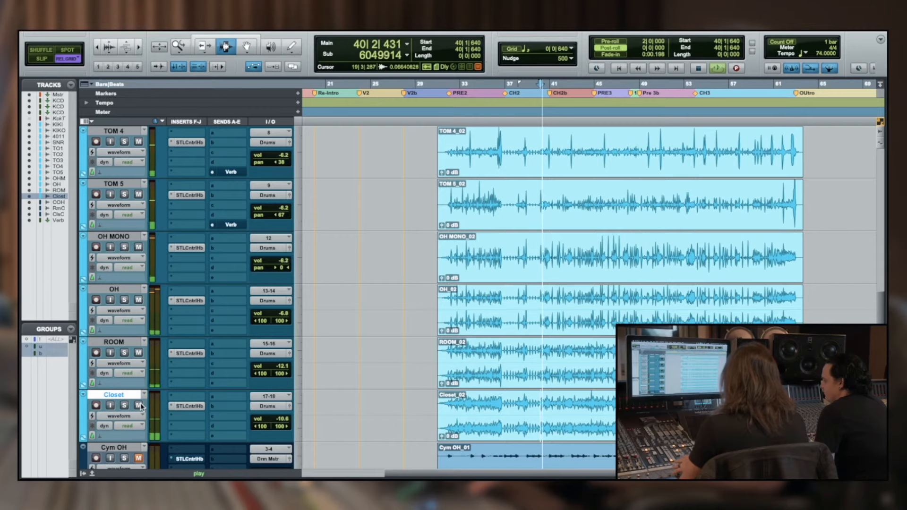
Compare the full drum mix with the Closet track muted and unmuted
click(138, 405)
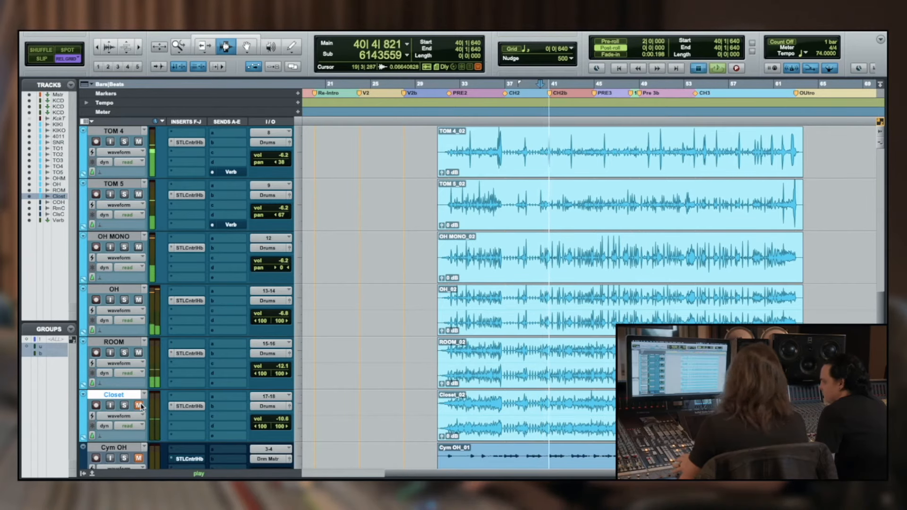
key(space)
click(140, 406)
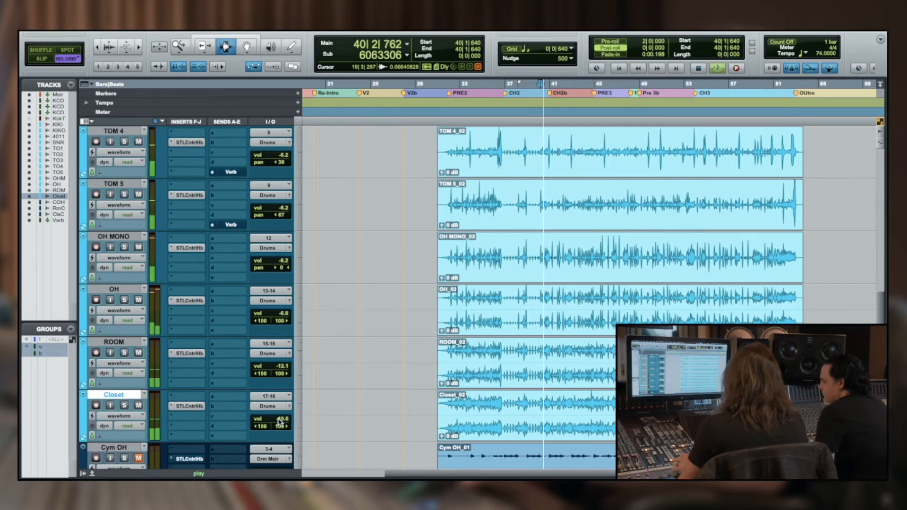
Set the Closet track's volume to about -19.2 dB while the full drum mix plays
key(space)
key(space)
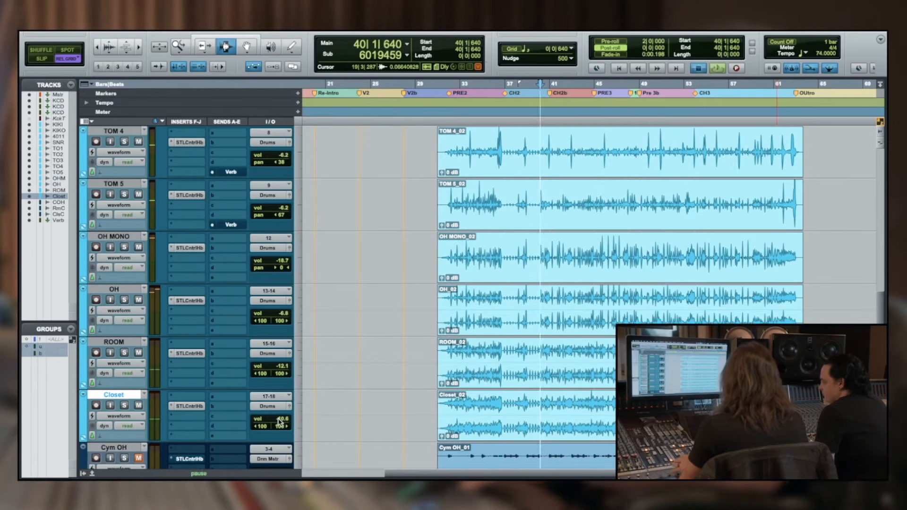
click(280, 422)
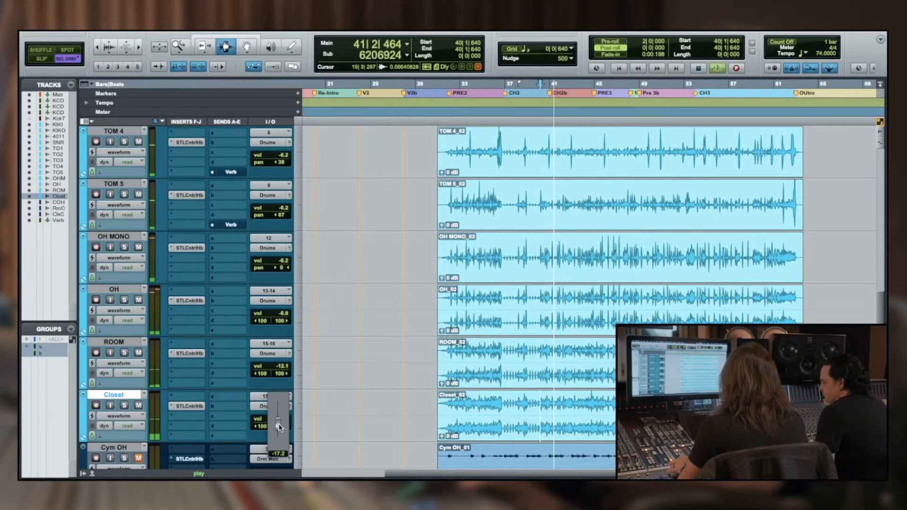
drag(277, 427, 277, 427)
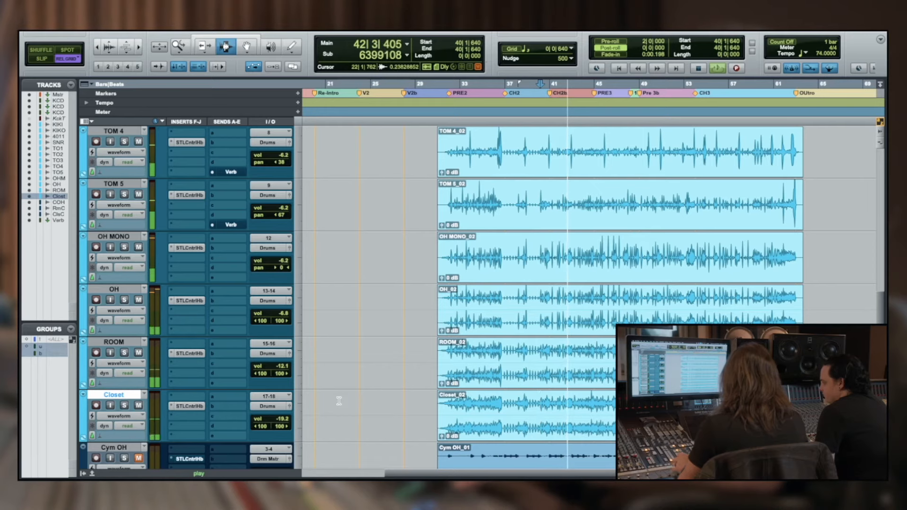
scroll(339, 401, up, 3)
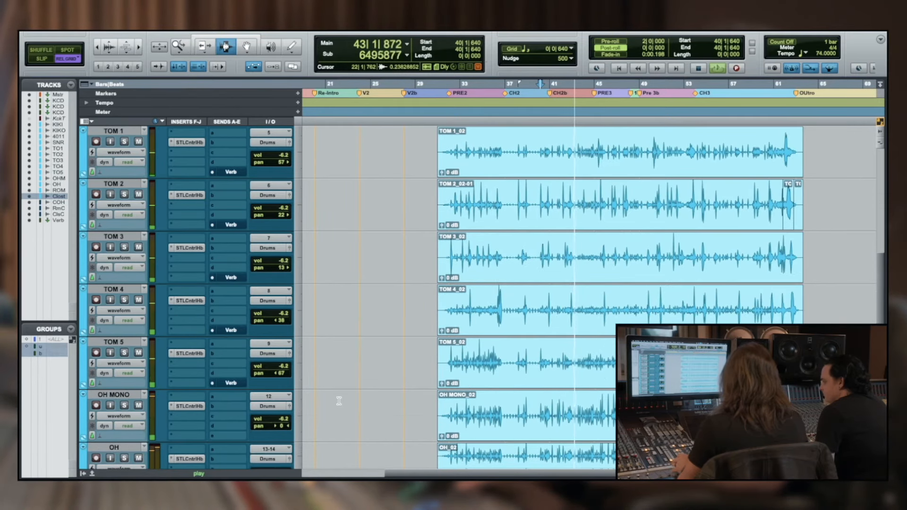
scroll(339, 401, down, 4)
Open the Verb send fader of the soloed SNR 4011 track and locate the Verb return track
scroll(339, 401, up, 4)
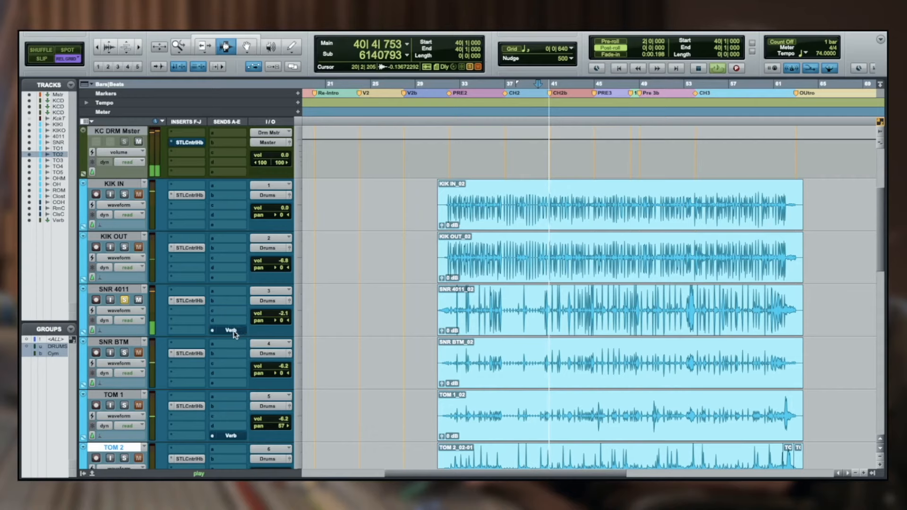
click(228, 330)
scroll(389, 322, down, 10)
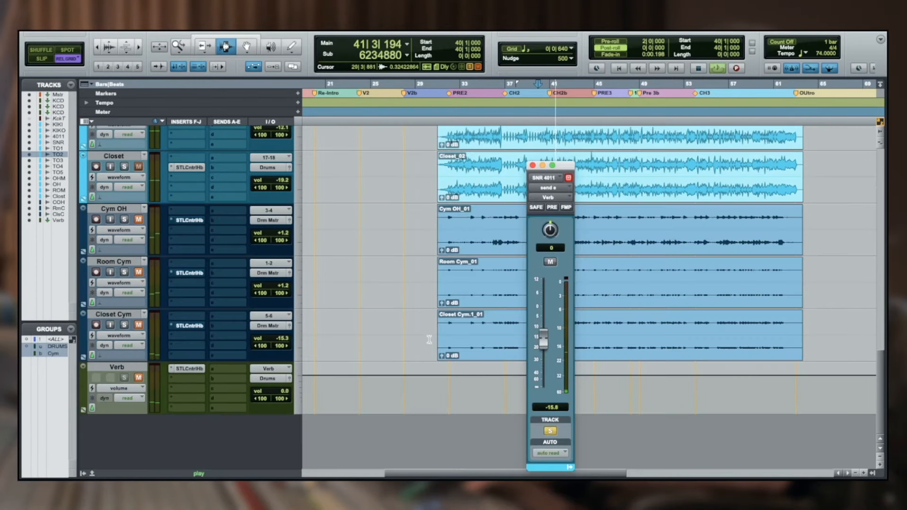
key(space)
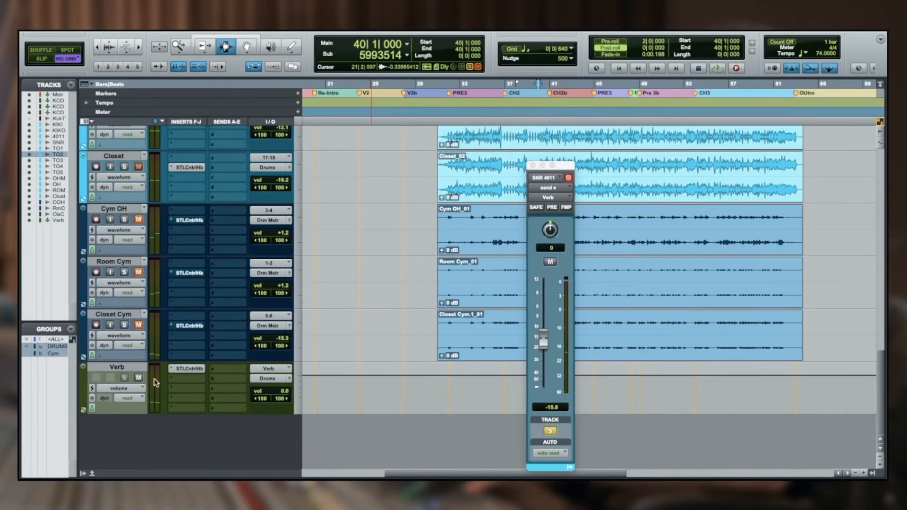
Inspect the Verb return's ControlHub reverb, close it and set the SNR 4011 send level to about -19.0 dB
click(201, 371)
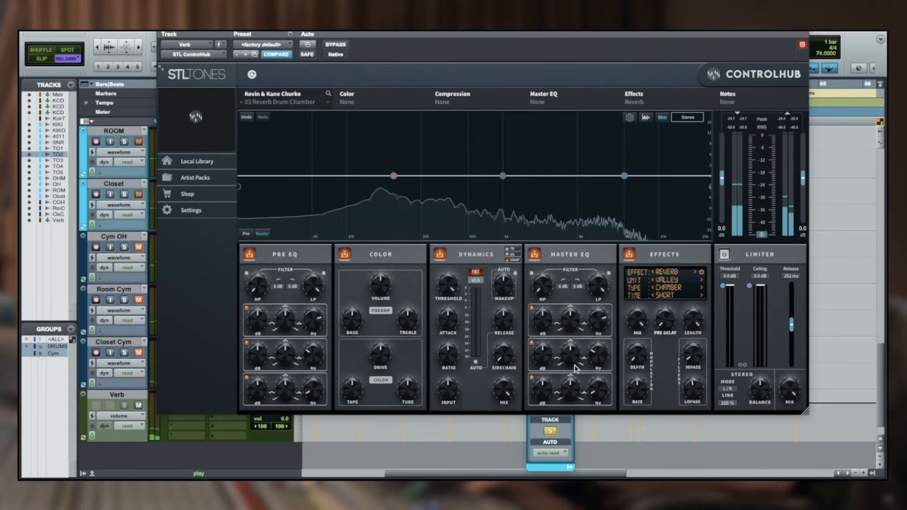
click(162, 32)
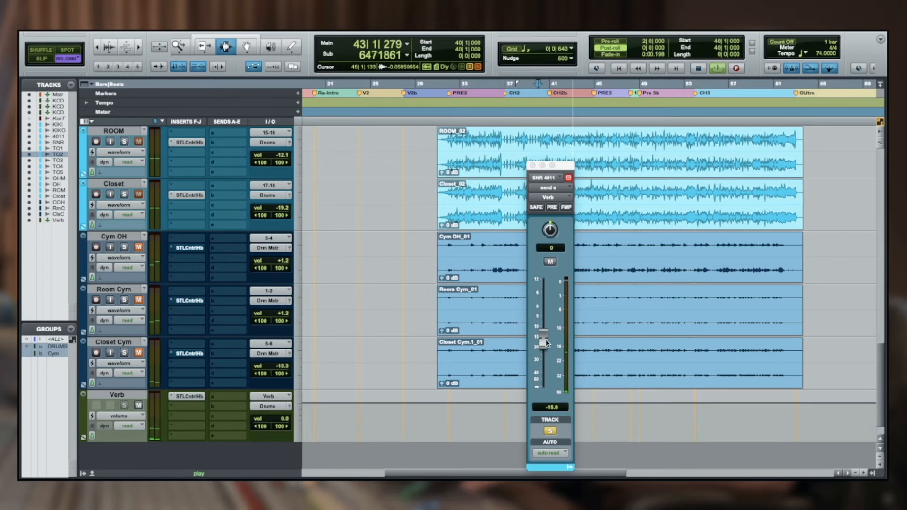
drag(546, 299, 543, 349)
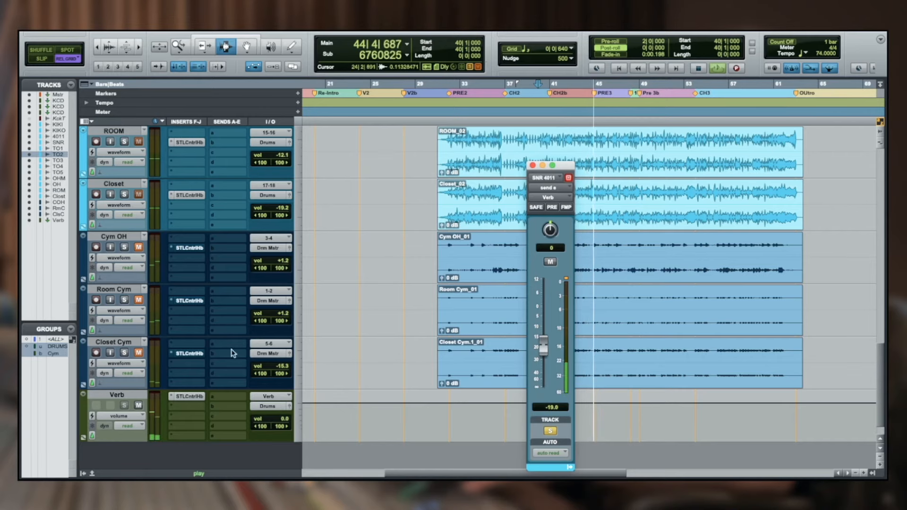
Solo the Closet track, compare its Verb send muted and unmuted, and set the send level to about -10.7 dB
alt+click(124, 249)
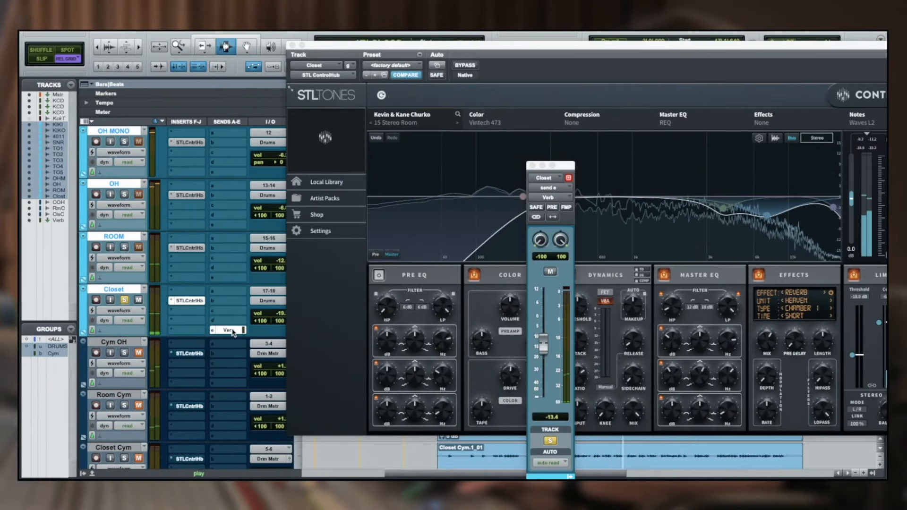
super+click(233, 330)
super+click(233, 332)
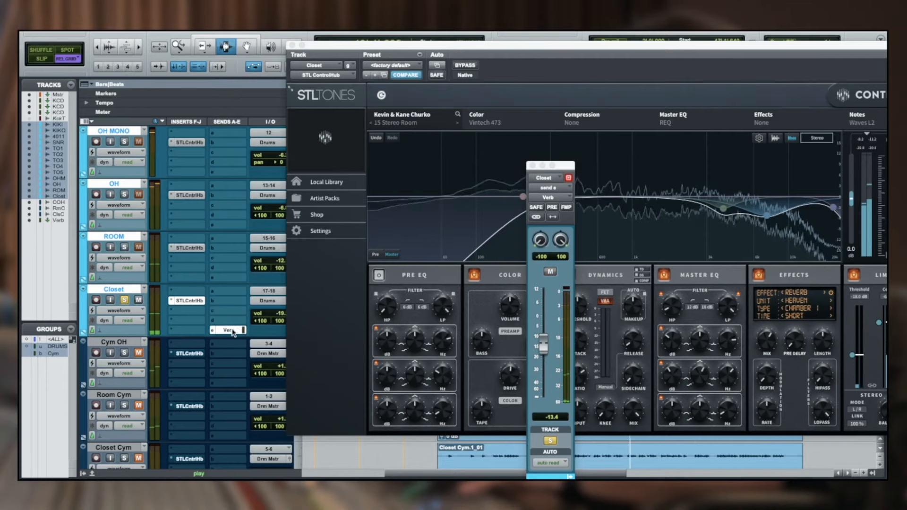
drag(544, 345, 546, 319)
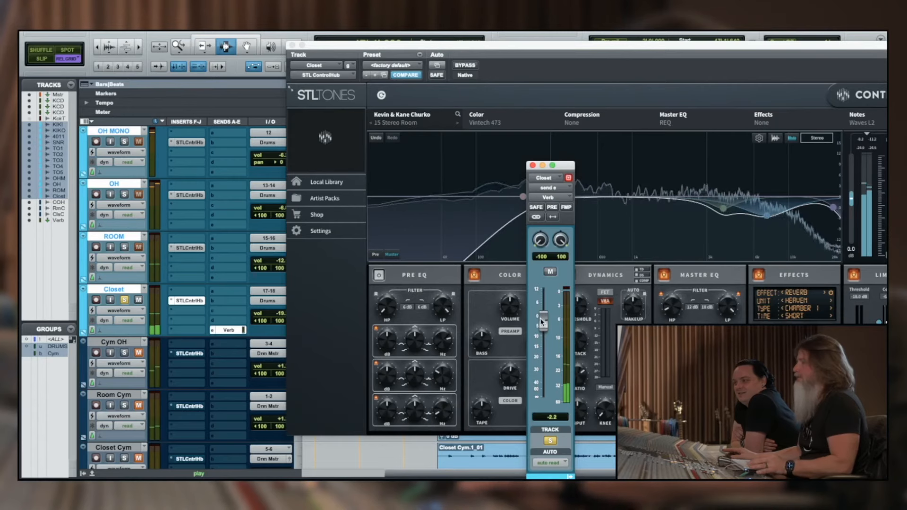
drag(541, 322, 542, 325)
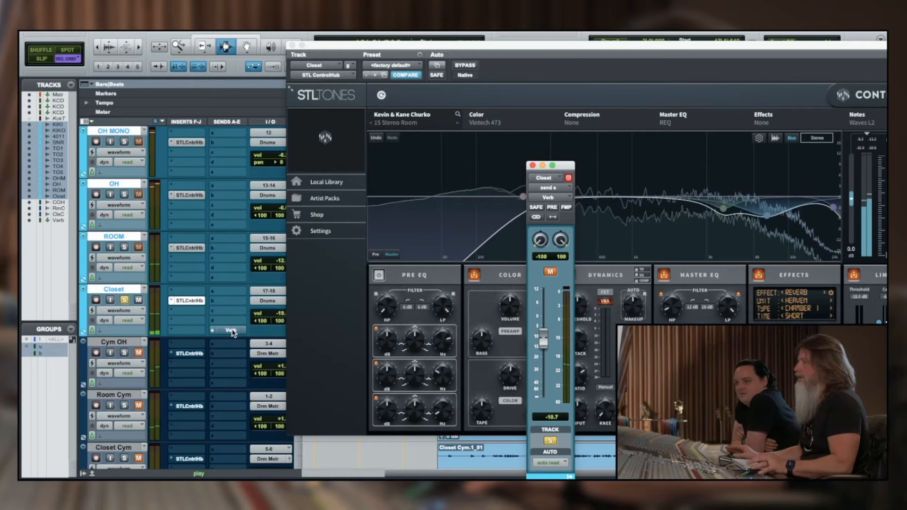
Unmute the Closet track's Verb send and unsolo the track to hear it in the full drum mix
super+click(232, 330)
key(space)
click(122, 302)
click(122, 301)
click(122, 302)
key(space)
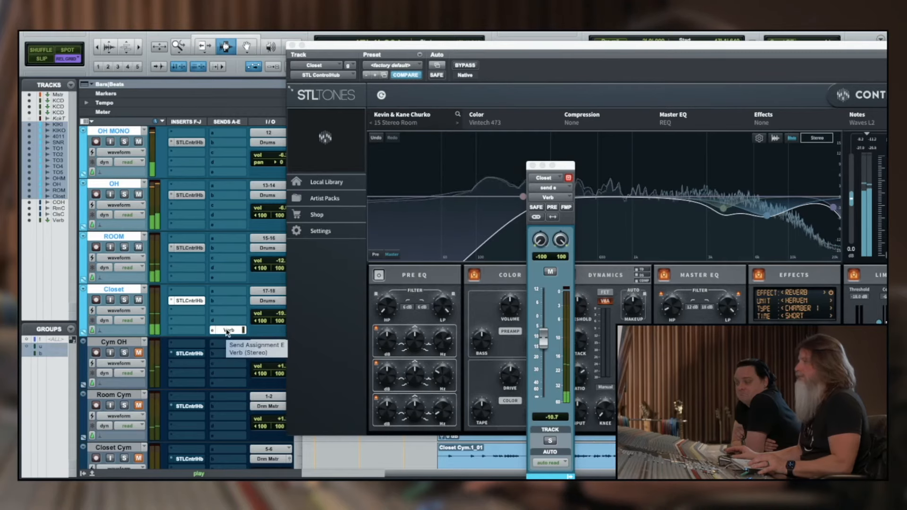
Compare the drum mix with all ControlHub inserts bypassed and the Closet Verb send muted against both active
super+click(190, 301)
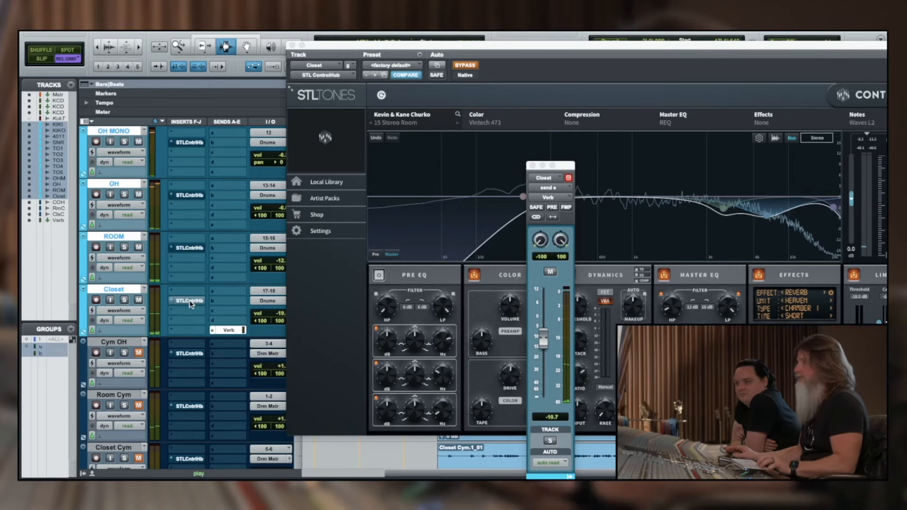
super+click(232, 331)
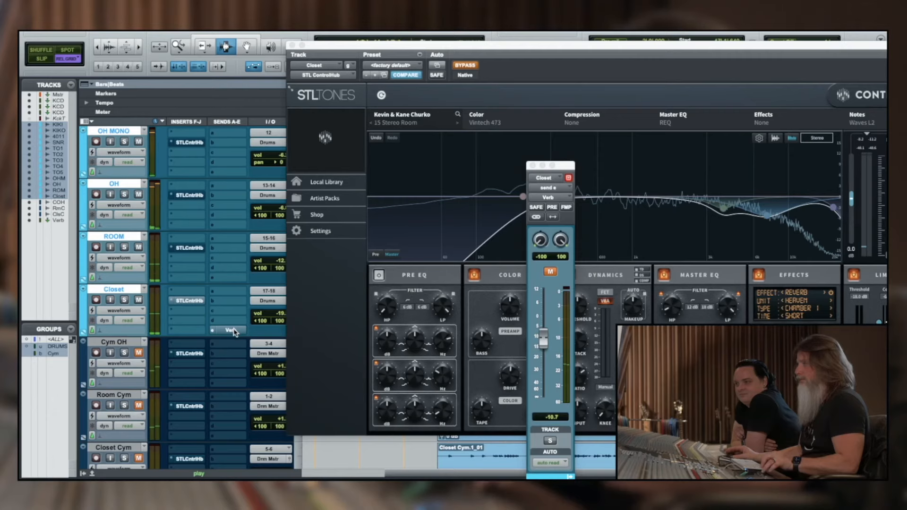
super+click(200, 301)
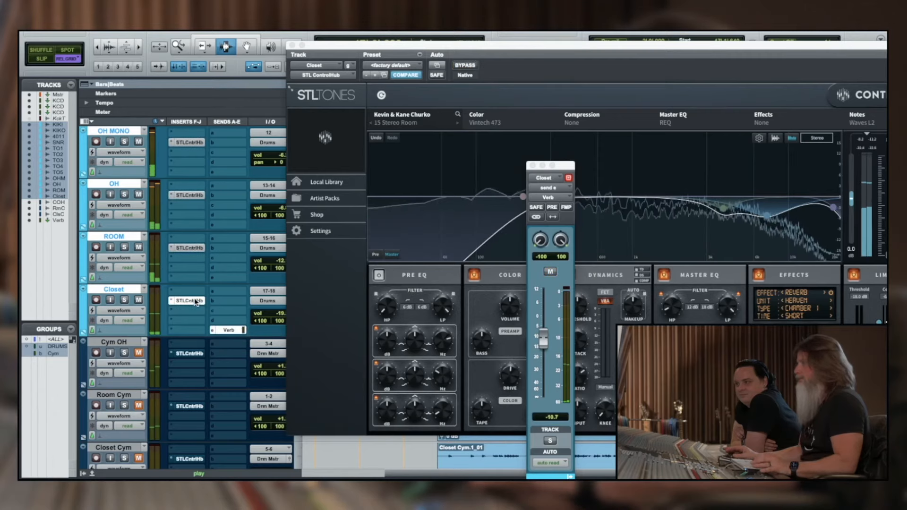